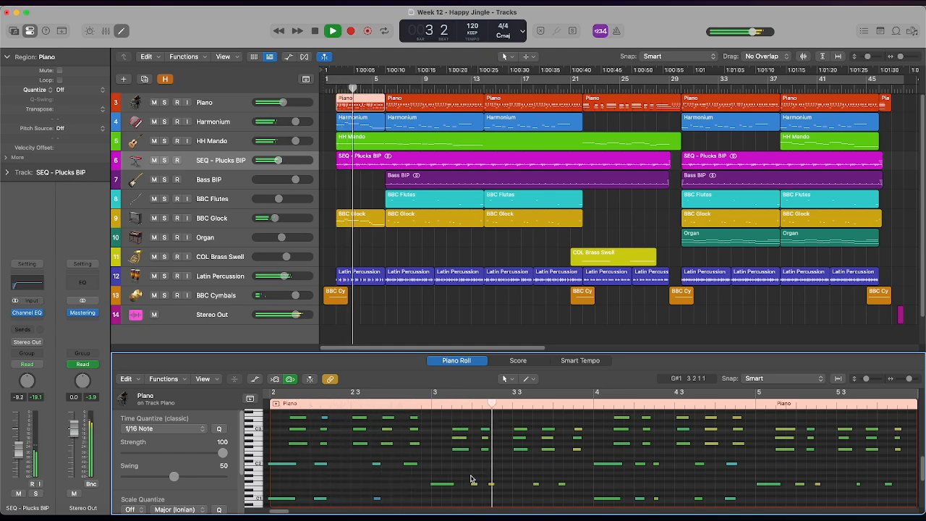
- Inspect the opening Harmonium, SEQ - Plucks BIP, Bass BIP and BBC Flutes regions in the editor during playback
left_click(362, 120)
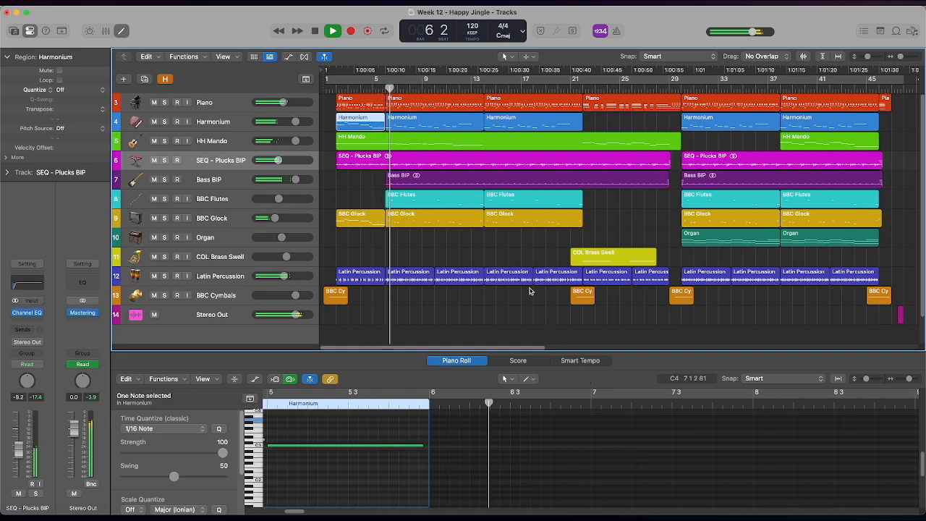
left_click(438, 122)
scroll(587, 501, "up", 2)
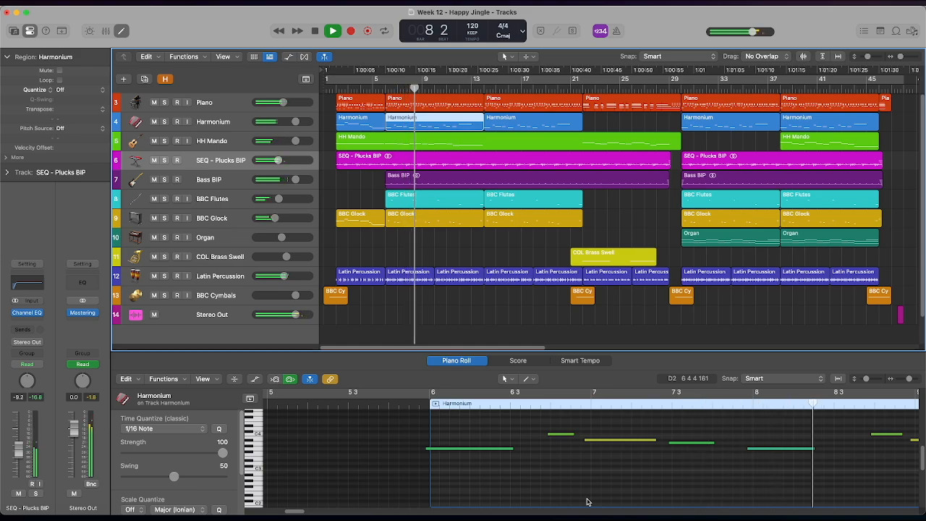
left_click(443, 166)
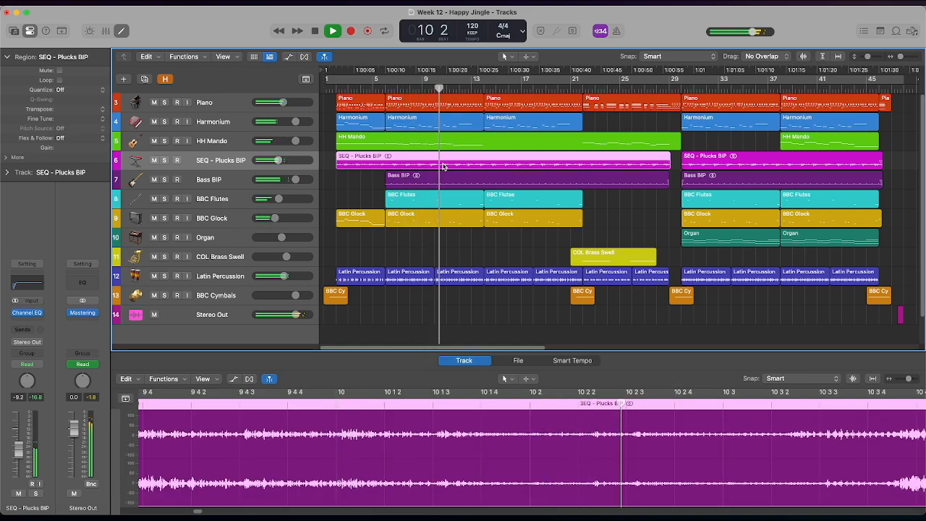
left_click(446, 178)
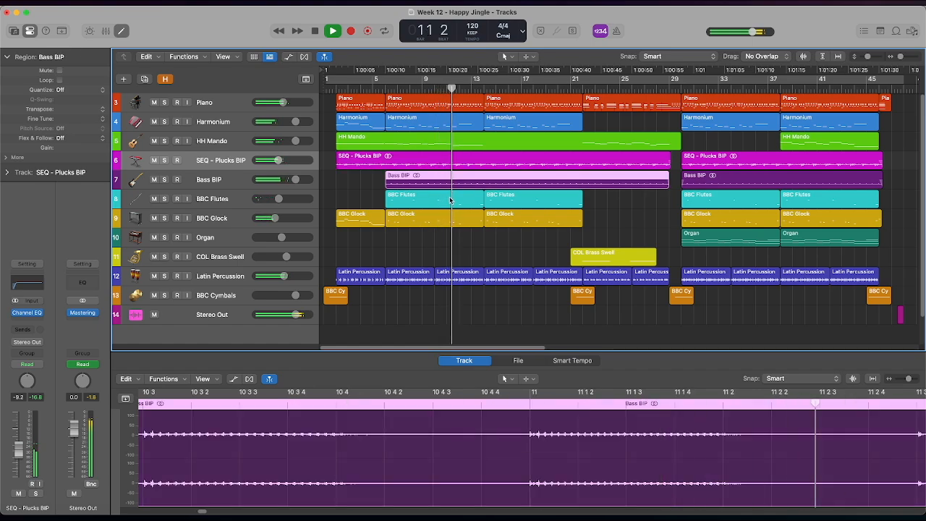
left_click(450, 199)
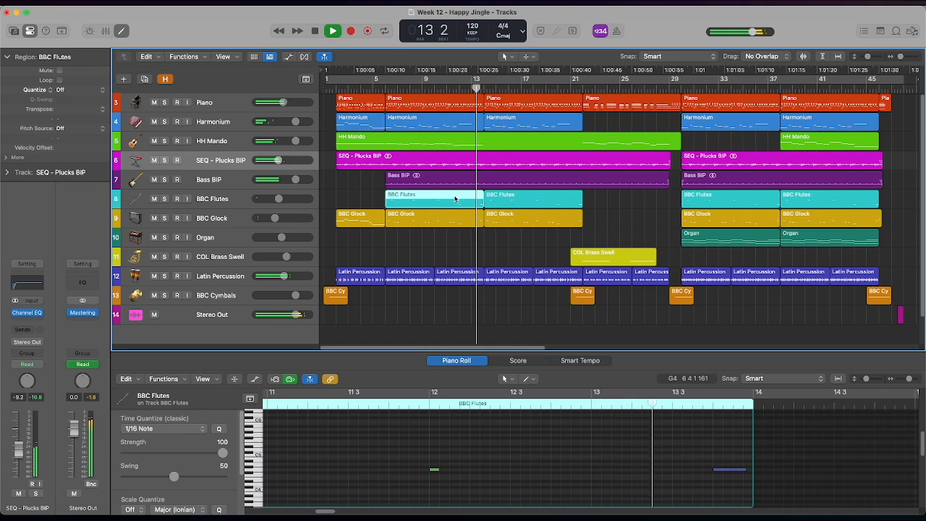
- Inspect the Latin Percussion region at bar 10 and the notes of the BBC Glock region at bar 14
left_click(476, 278)
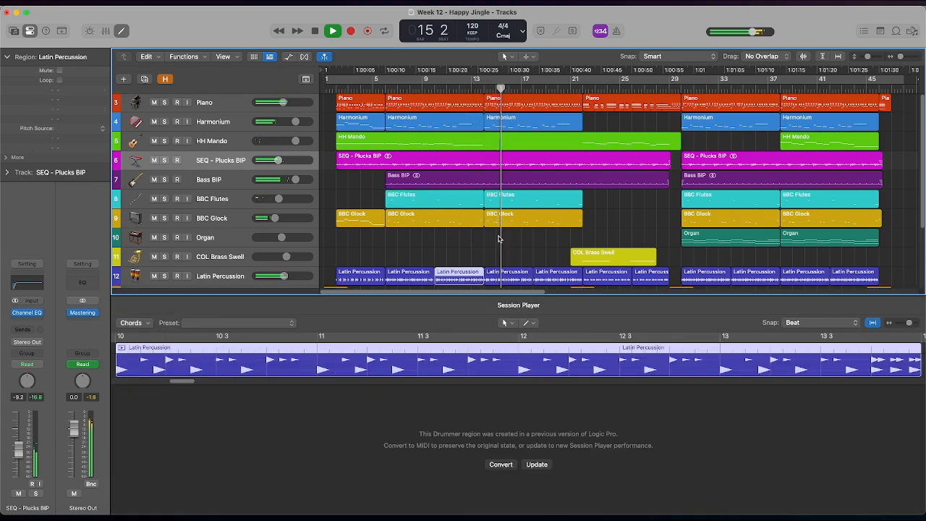
scroll(499, 238, "down", 4)
scroll(501, 239, "up", 2)
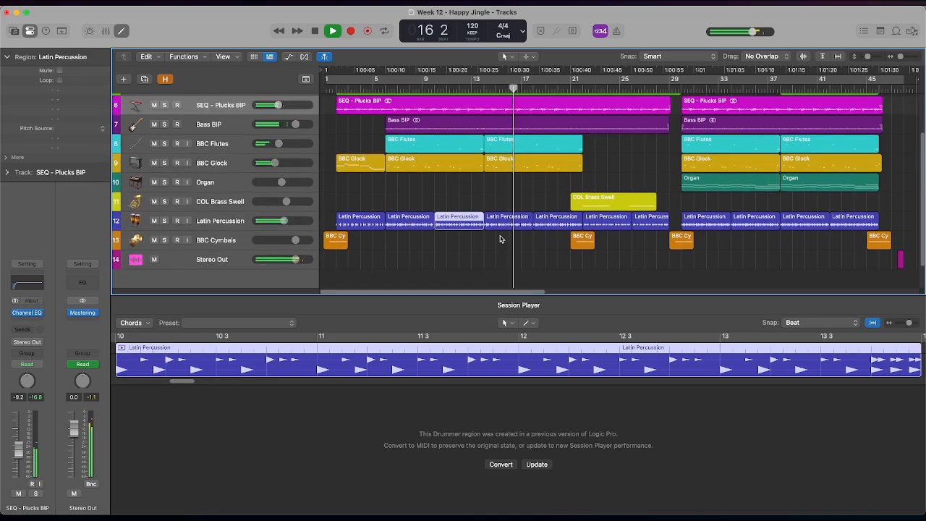
scroll(506, 231, "up", 1)
left_click(518, 203)
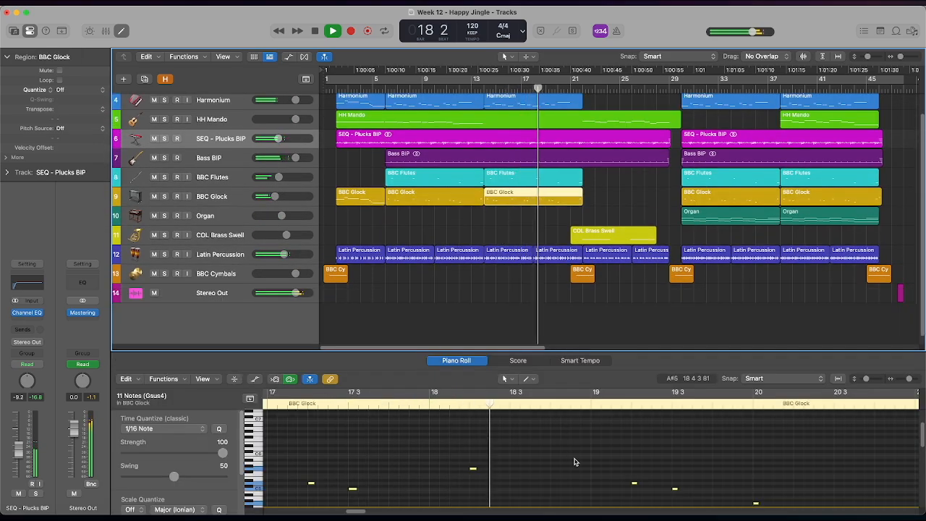
scroll(576, 459, "down", 3)
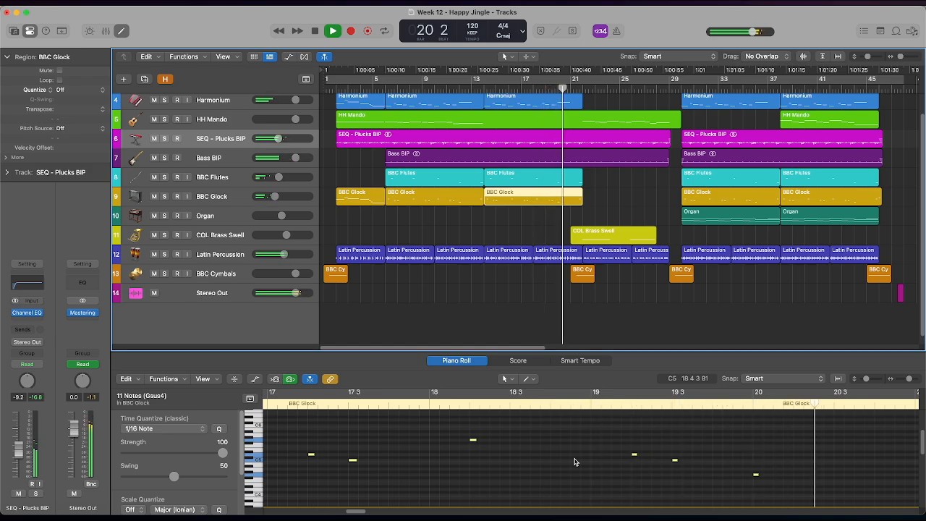
scroll(583, 234, "up", 1)
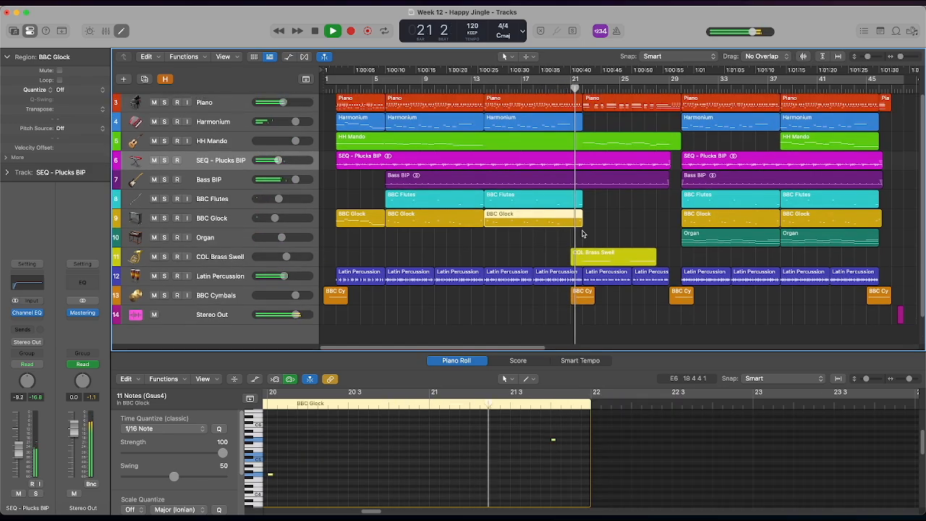
- Inspect the Piano region starting at bar 22 and the long HH Mando region's notes in the Piano Roll
left_click(600, 103)
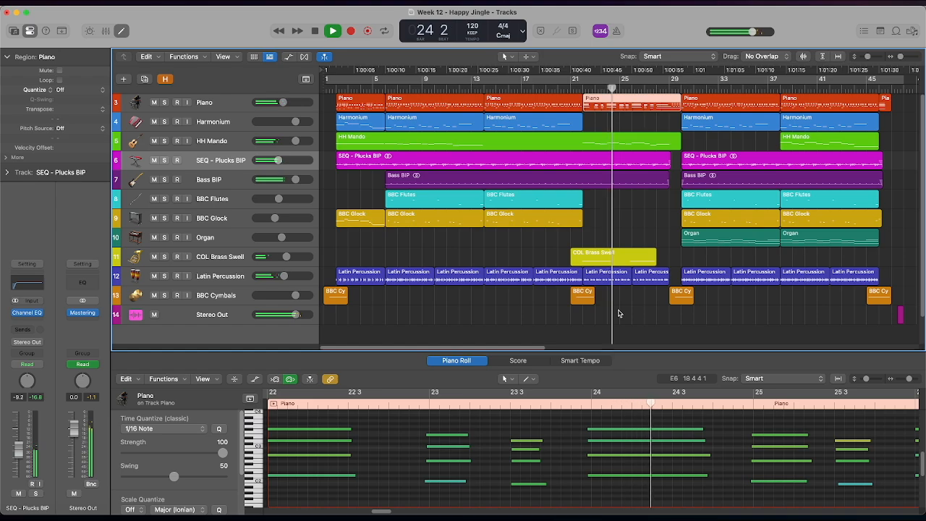
left_click(641, 140)
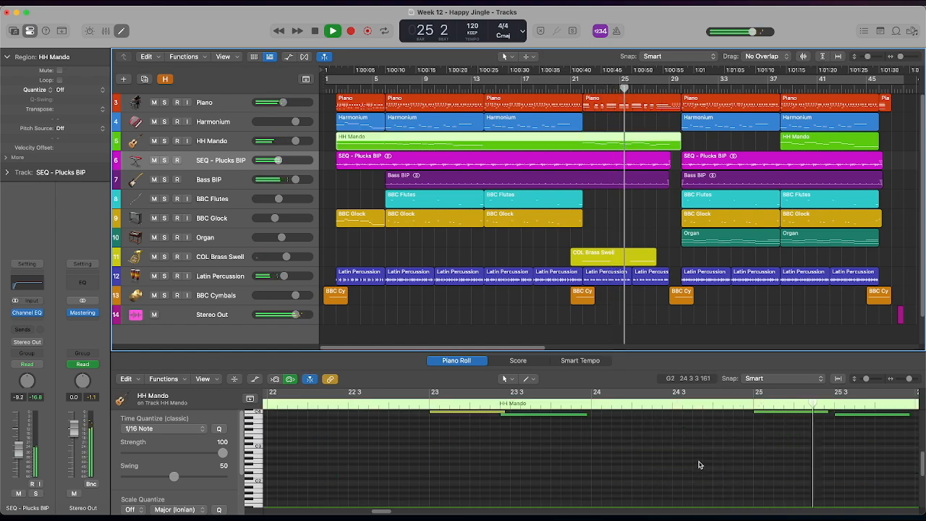
scroll(699, 464, "up", 3)
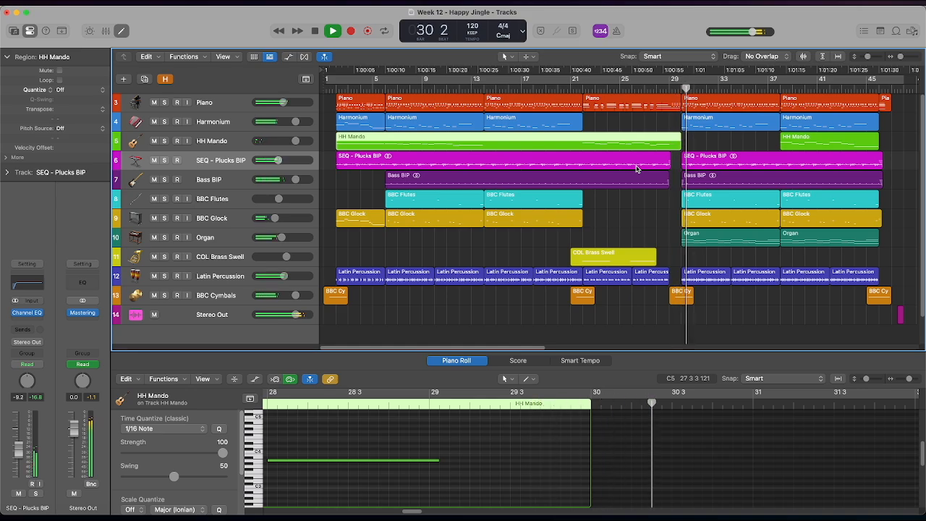
- Inspect the final section's Organ, BBC Flutes, Harmonium and Piano regions in the Piano Roll during playback
left_click(707, 239)
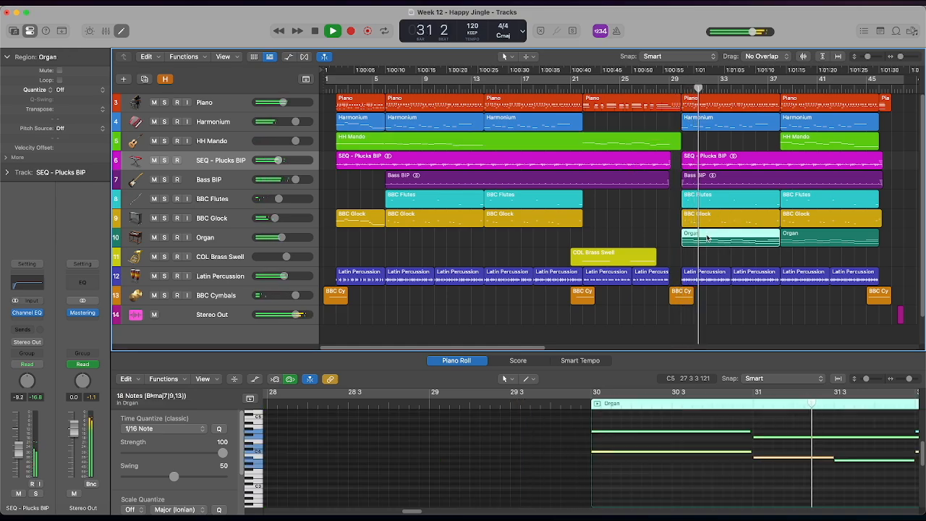
left_click(754, 199)
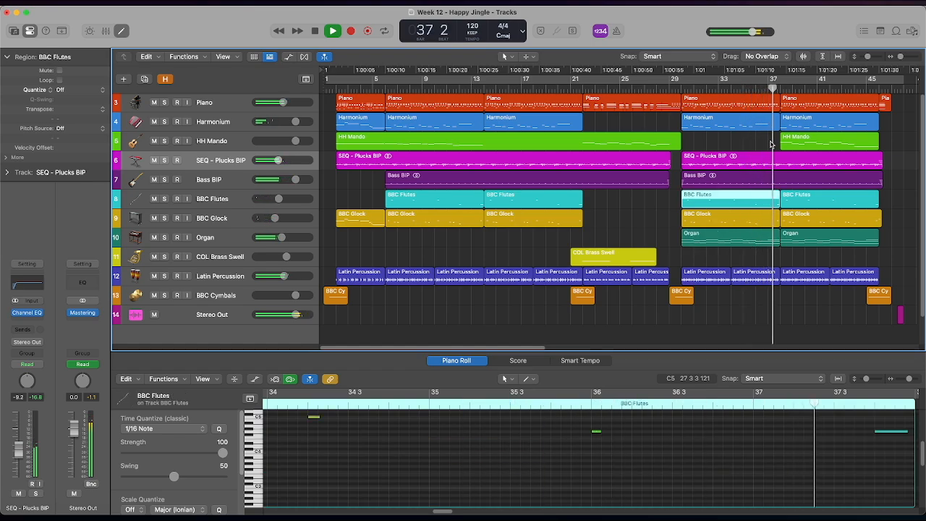
left_click(785, 125)
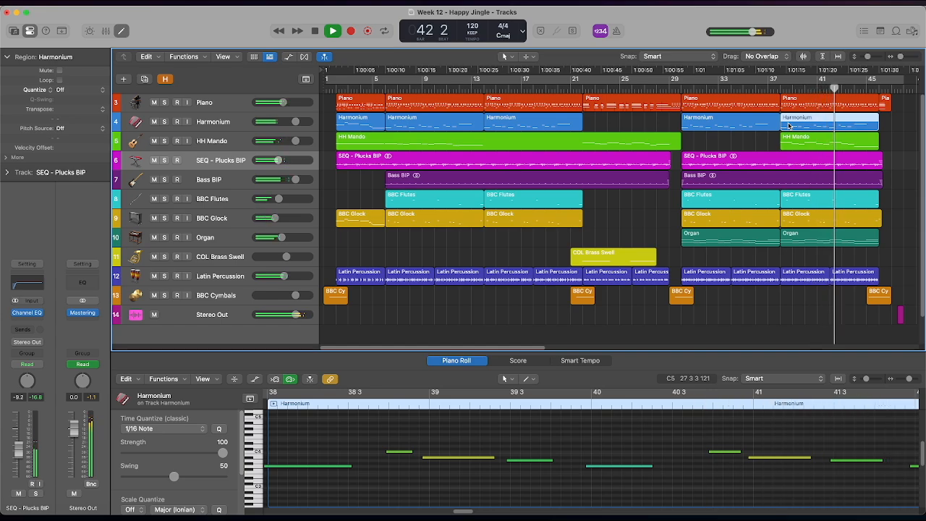
left_click(823, 106)
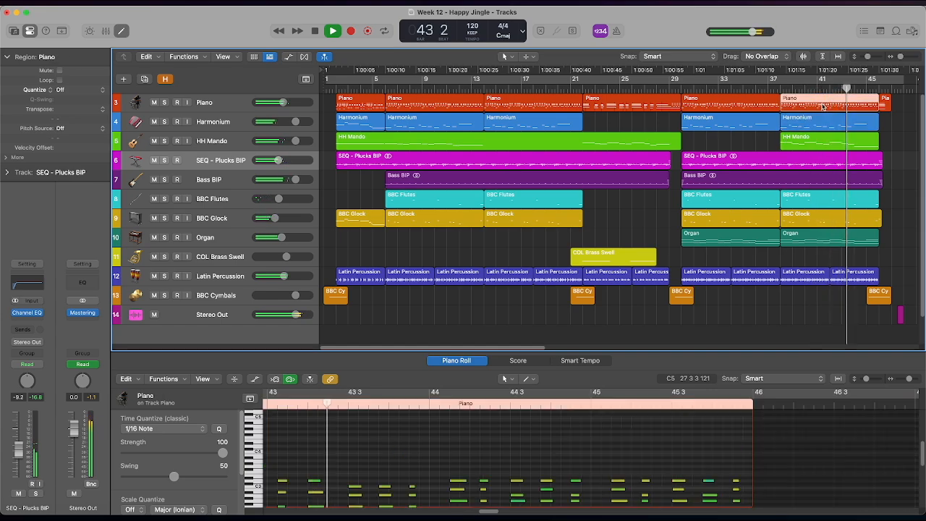
scroll(828, 446, "down", 4)
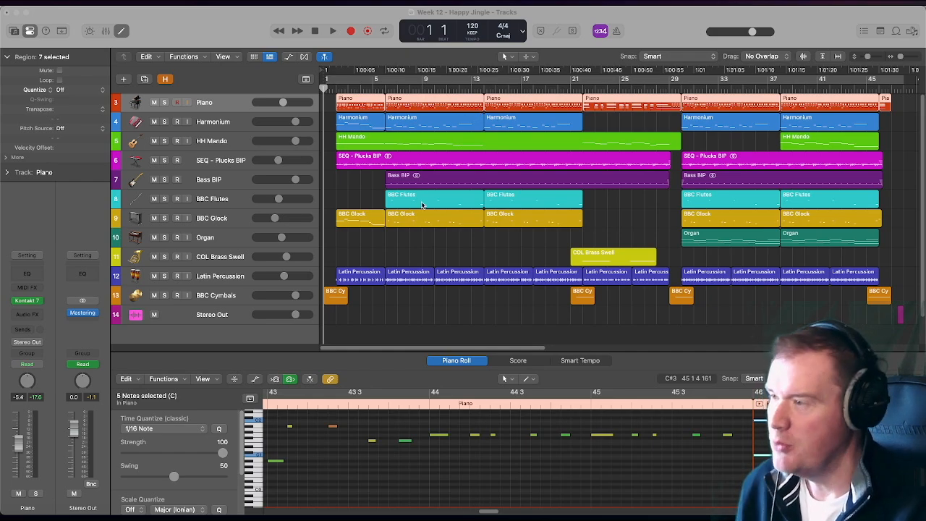
- Show the track automation, look through the volume lanes of the tracks, and hide the automation again
left_click(289, 58)
scroll(514, 196, "down", 3)
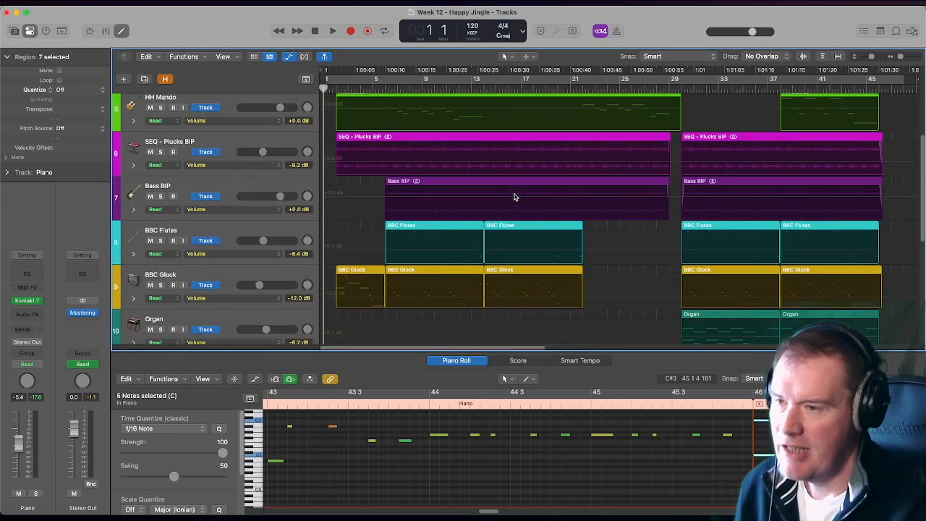
scroll(514, 196, "down", 2)
scroll(514, 196, "up", 4)
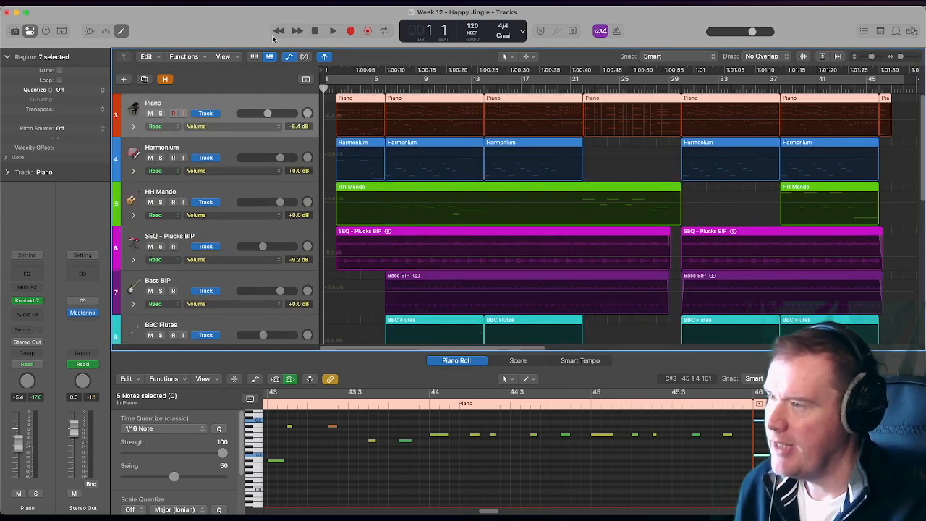
left_click(289, 58)
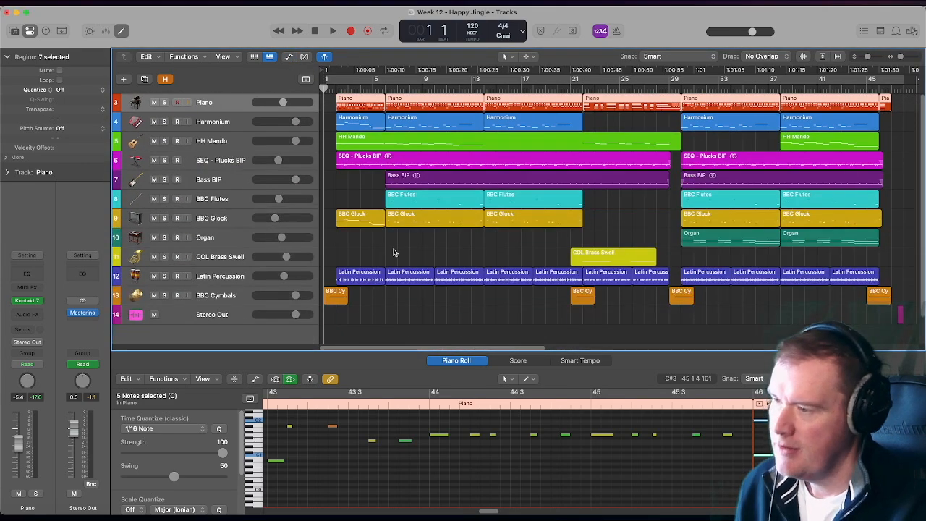
- Deselect the regions and open the mixer to examine the EQs, instruments and audio effects on each channel strip
left_click(393, 252)
key("x")
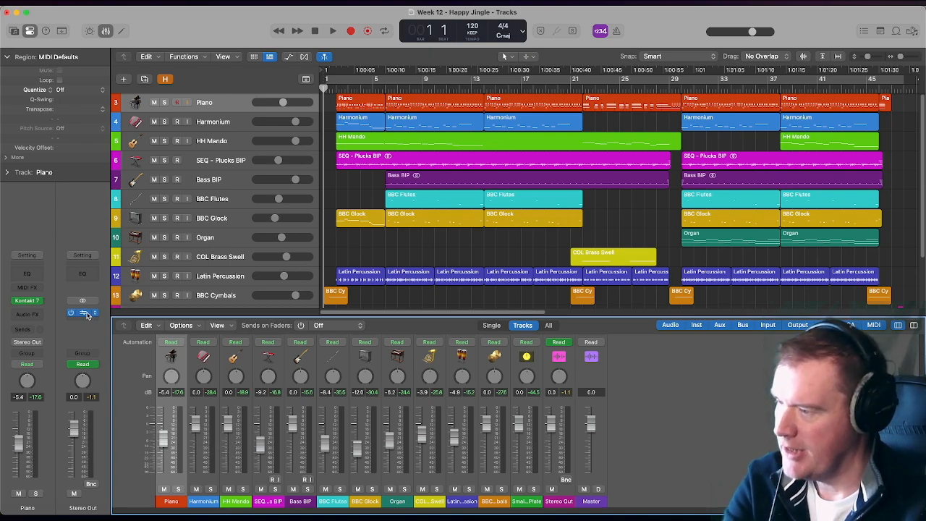
scroll(384, 441, "up", 5)
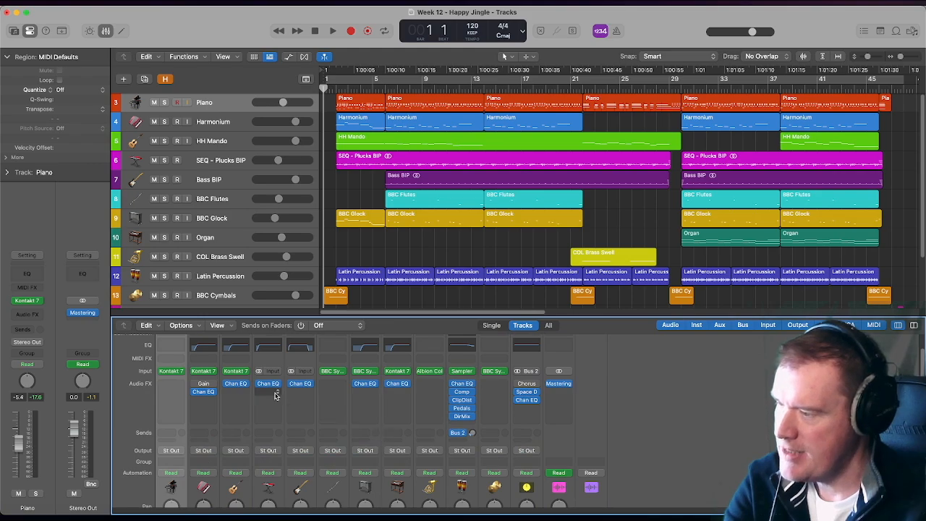
scroll(436, 374, "up", 2)
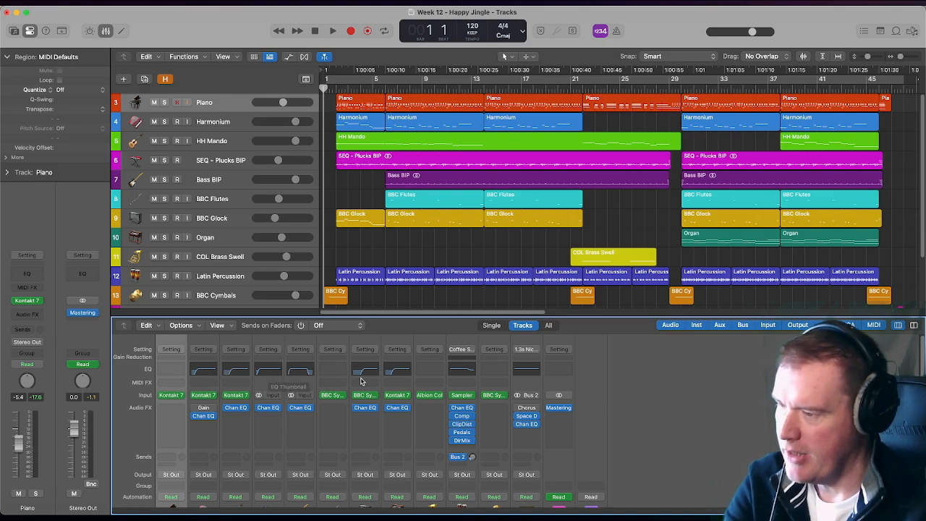
scroll(316, 379, "down", 2)
left_click(313, 371)
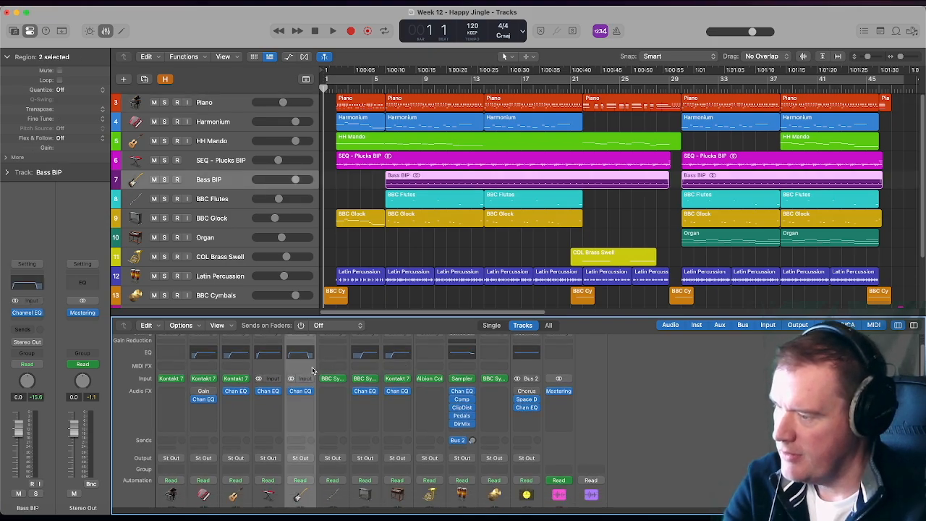
scroll(308, 391, "down", 5)
scroll(308, 391, "up", 5)
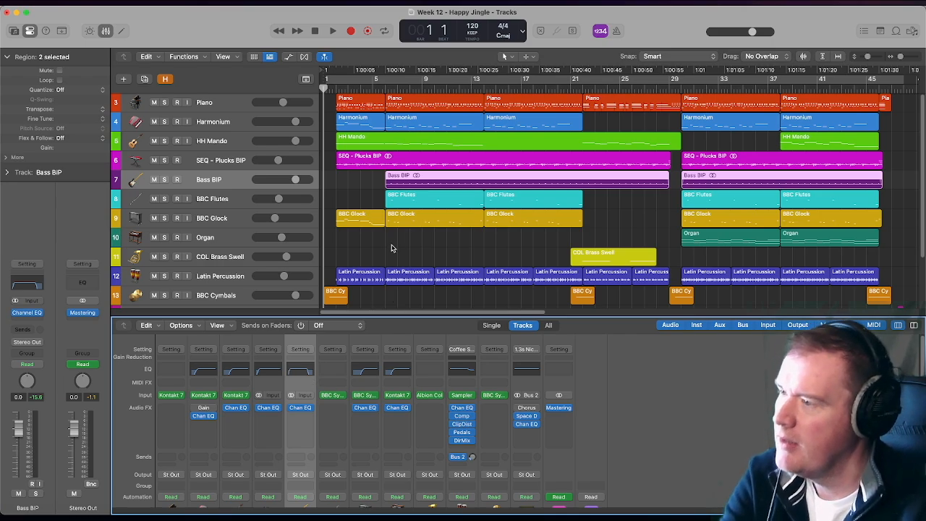
- Solo the Piano track and play it from bar 2 with its notes shown in the Piano Roll, stopping in bar 10
left_click(237, 102)
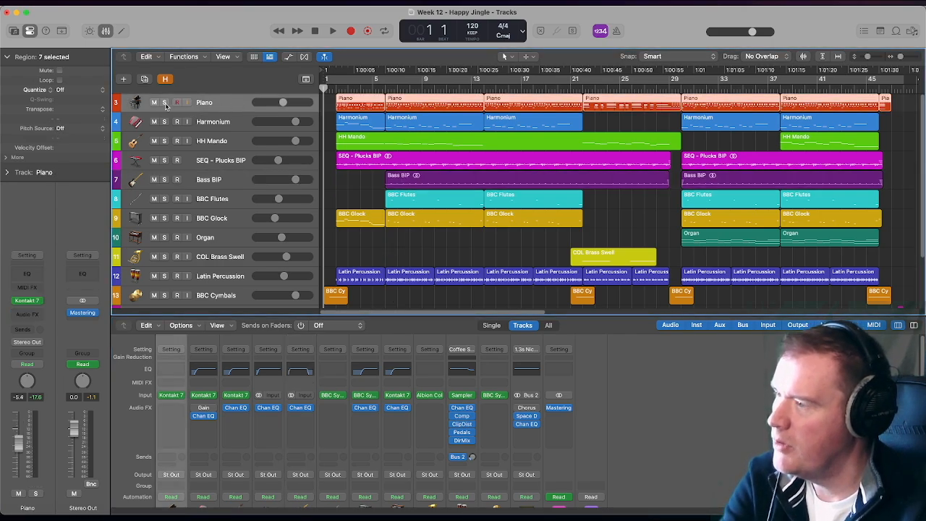
left_click(164, 102)
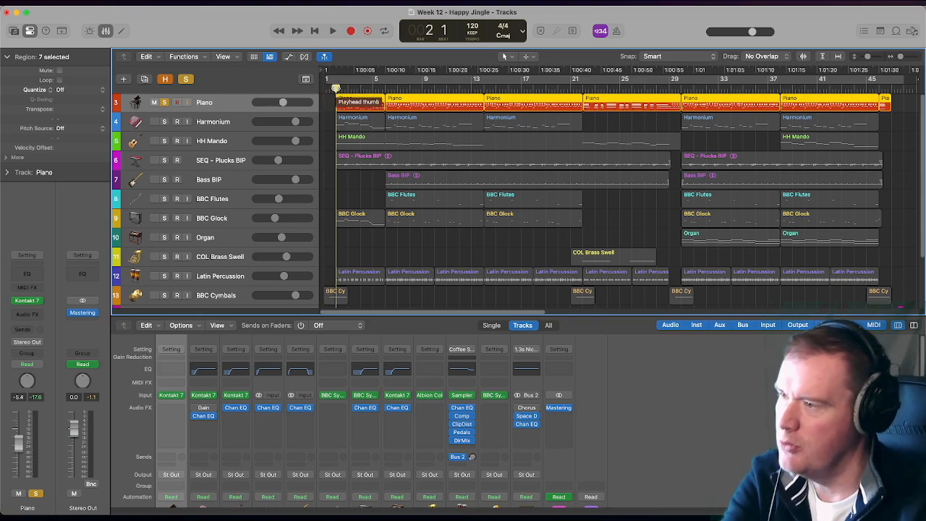
key("p")
key("p")
key("p")
key("space")
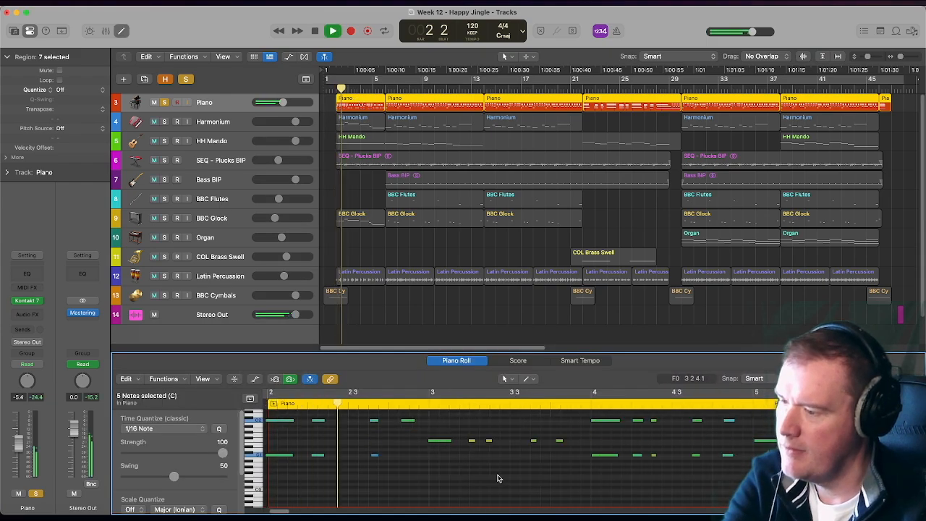
scroll(497, 476, "up", 5)
scroll(498, 476, "down", 4)
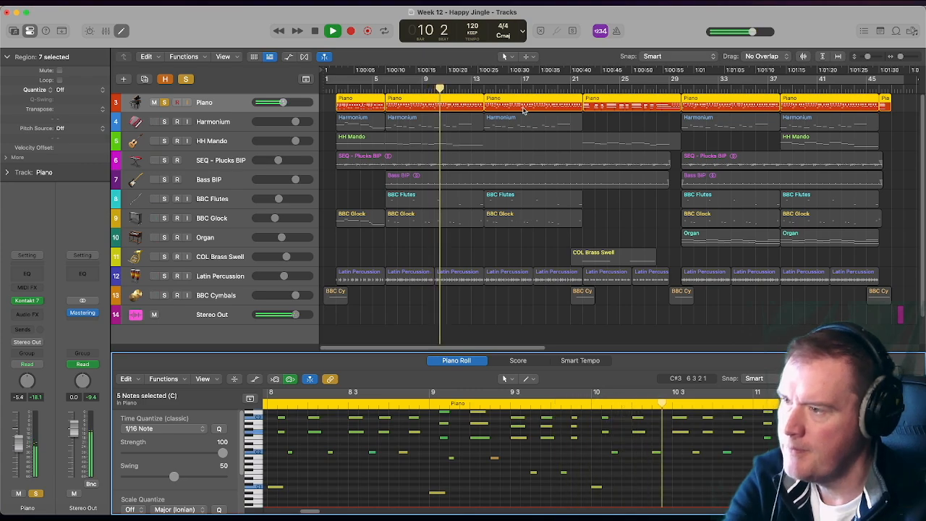
key("space")
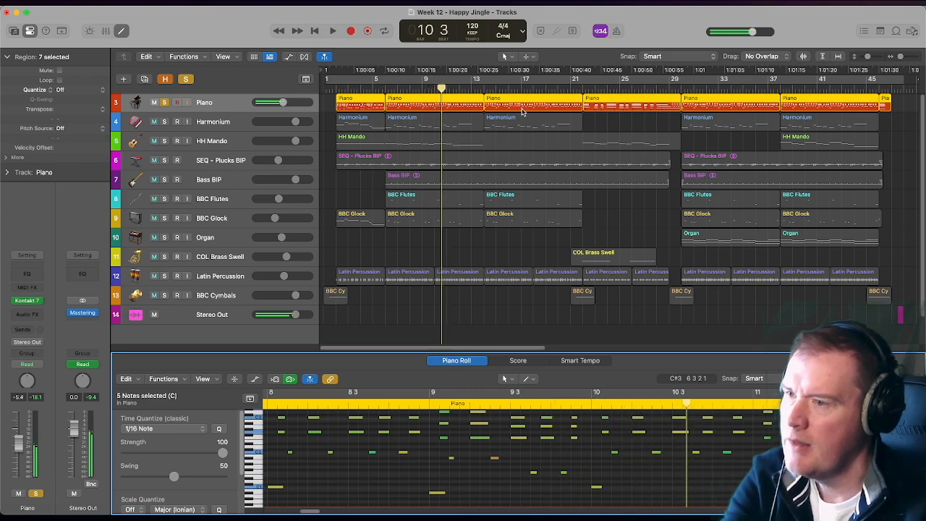
- Play the soloed Piano from bar 22 to bar 30, stop playback and turn off the track's solo
left_click(583, 85)
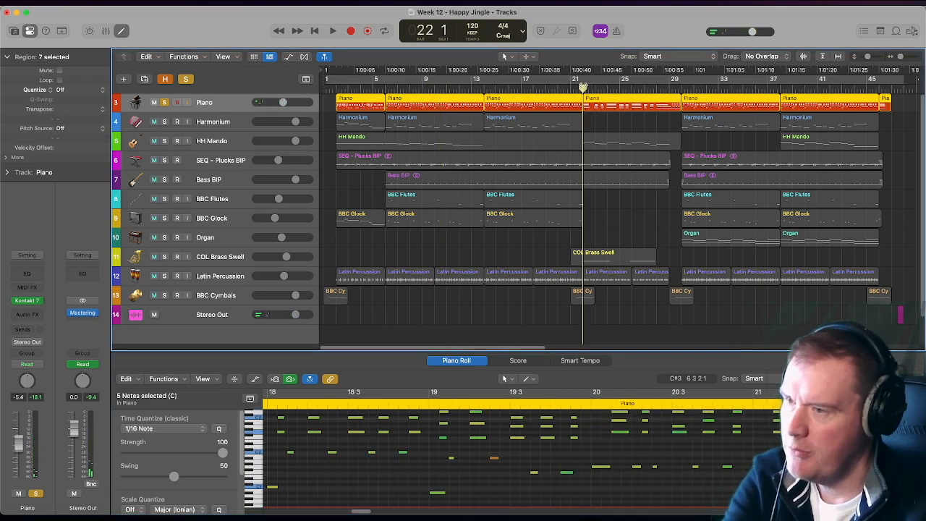
key("space")
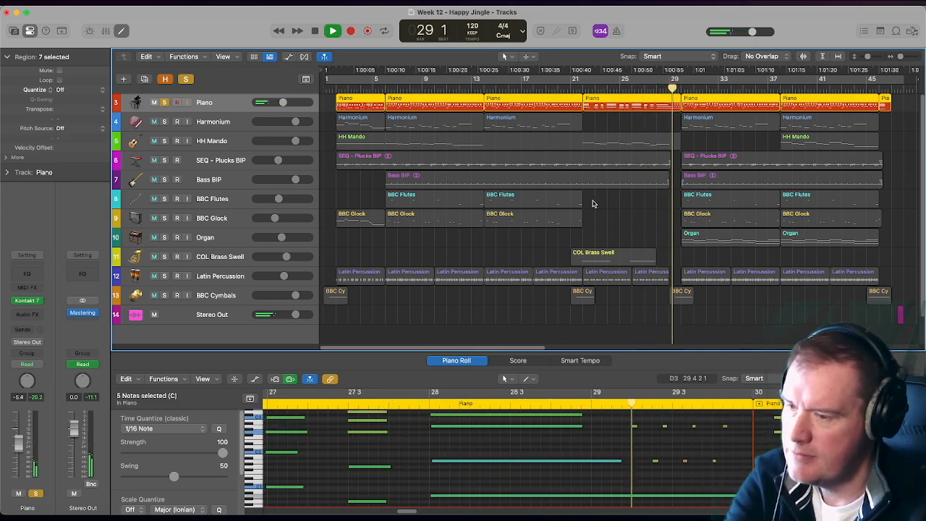
key("space")
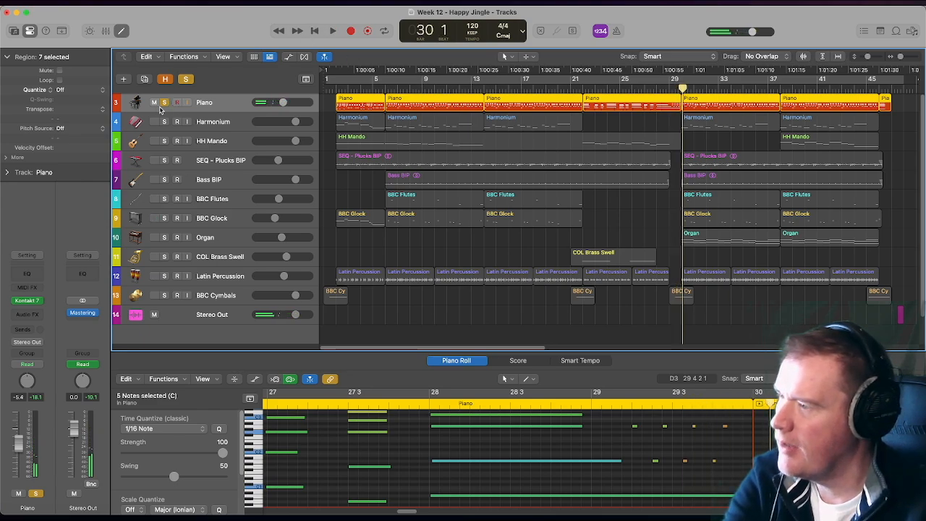
left_click(165, 103)
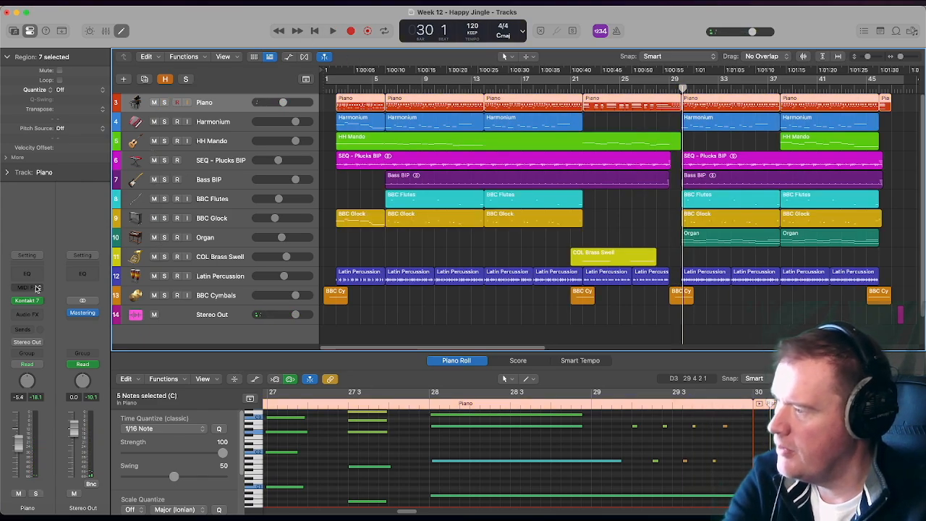
- Open the Piano track's Kontakt 7 instrument to view the loaded sound, and close its window
left_click(26, 300)
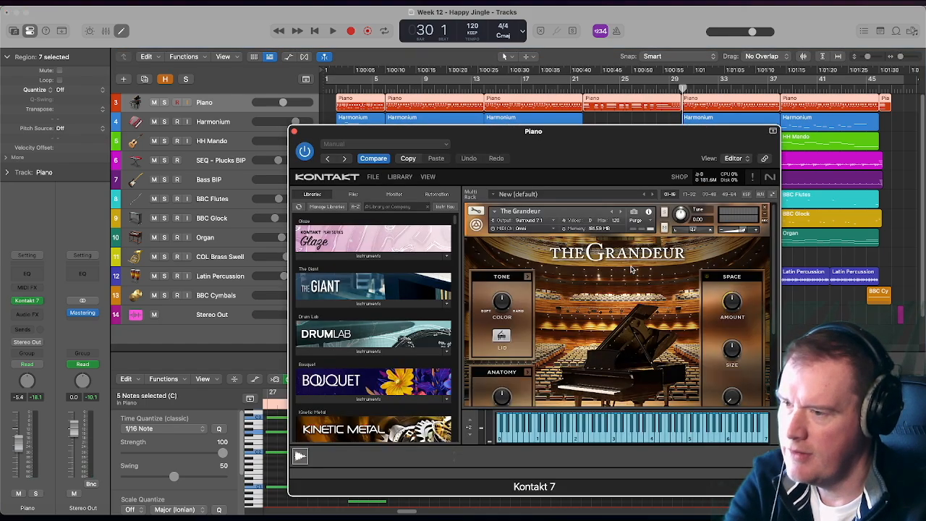
left_click(294, 131)
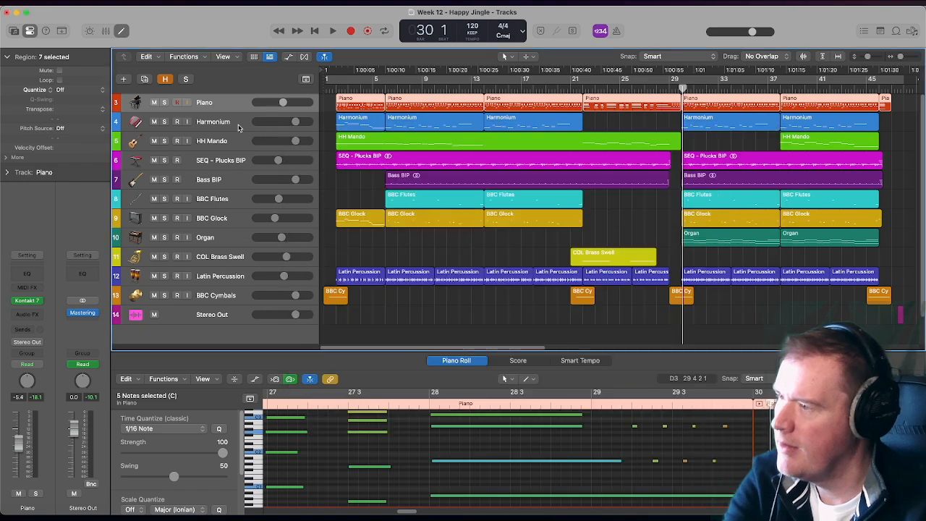
- Solo the Harmonium track, play it from about bar 2 into bar 4, and view its Kontakt 7 instrument
left_click(235, 125)
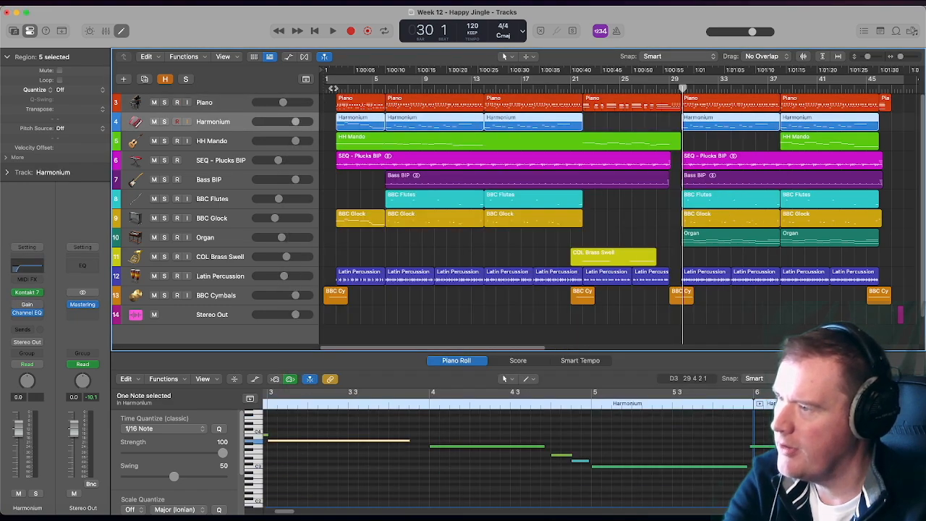
left_click(334, 87)
left_click(163, 122)
key("space")
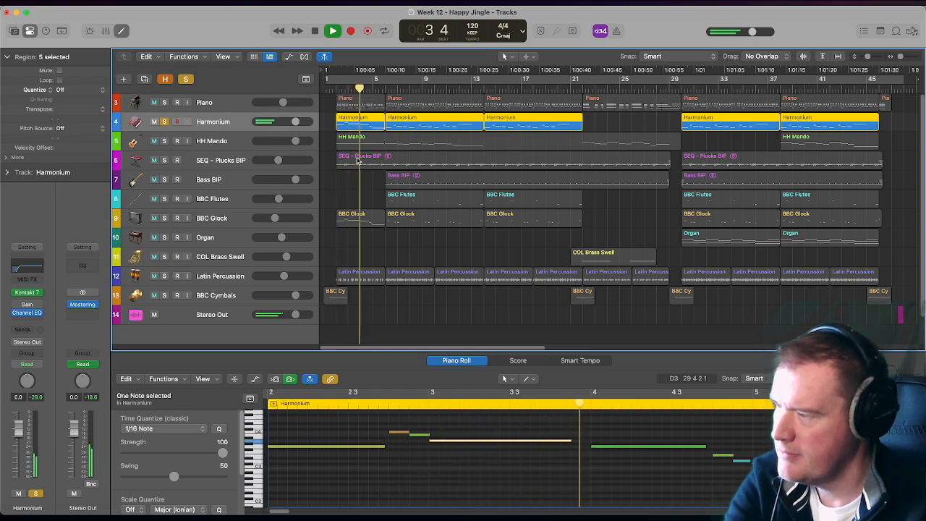
key("space")
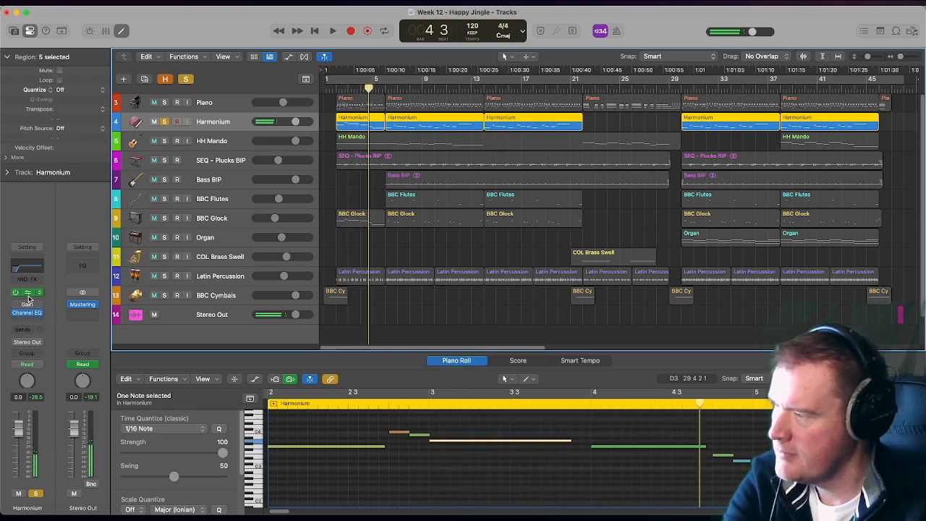
left_click(28, 295)
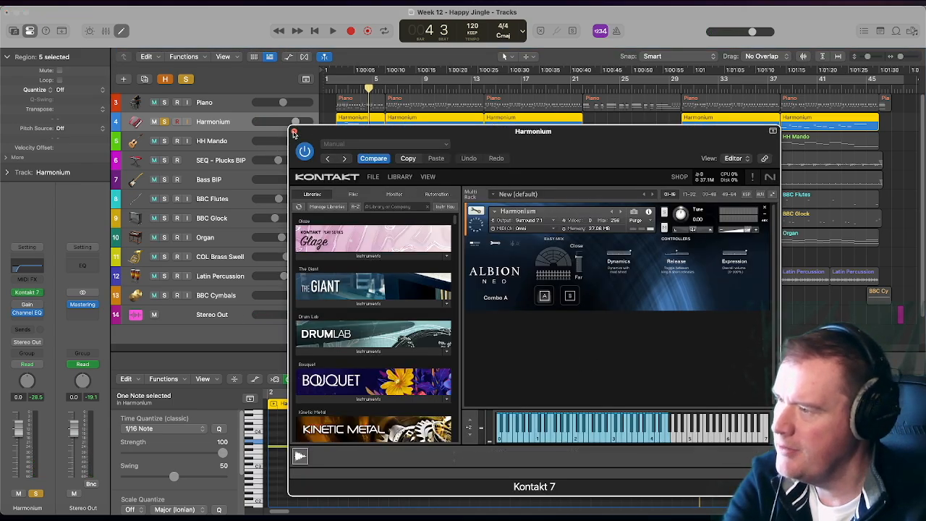
left_click(293, 133)
- Switch the solo from Harmonium to HH Mando and play it from just before bar 2 with its notes shown
left_click(180, 142)
left_click(165, 141)
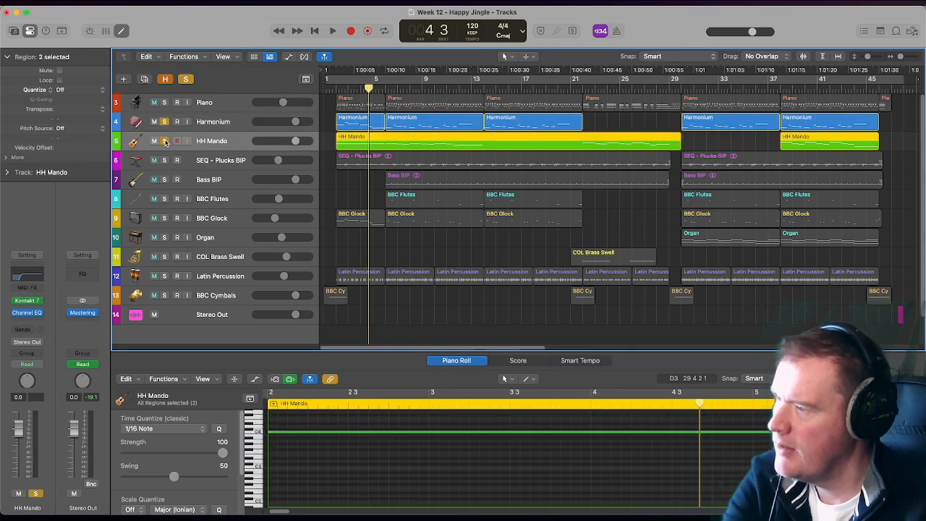
left_click(165, 123)
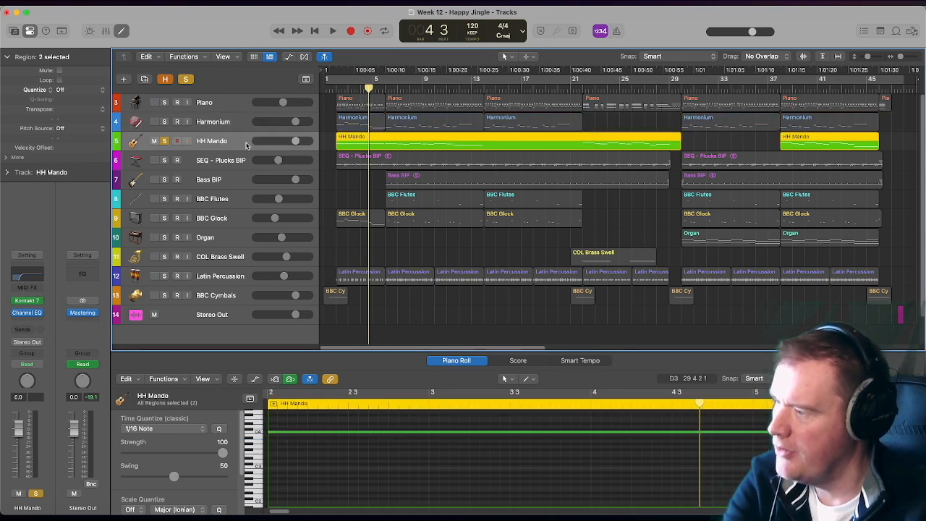
key("Return")
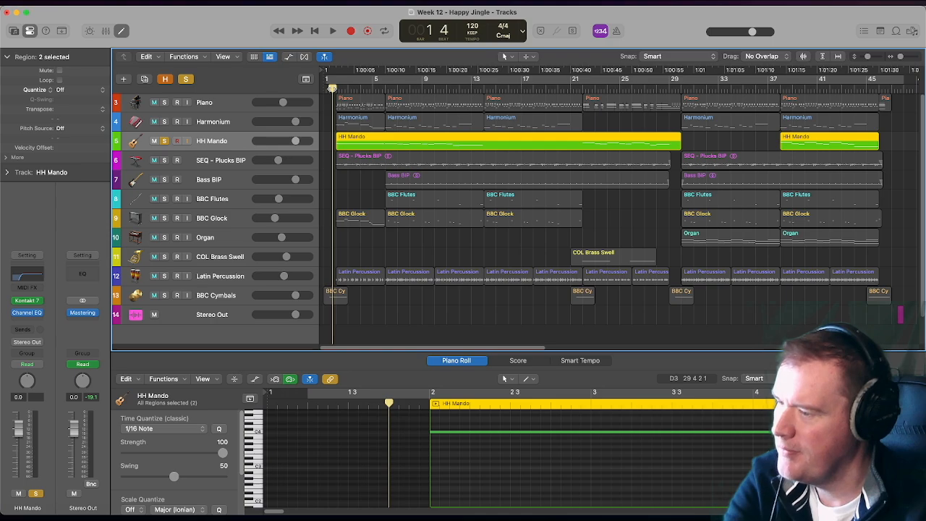
key("space")
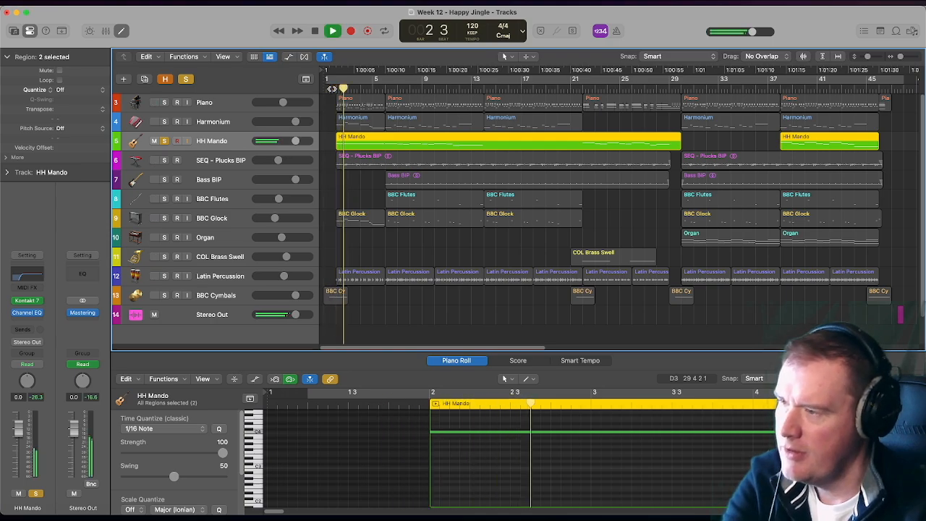
scroll(649, 476, "up", 2)
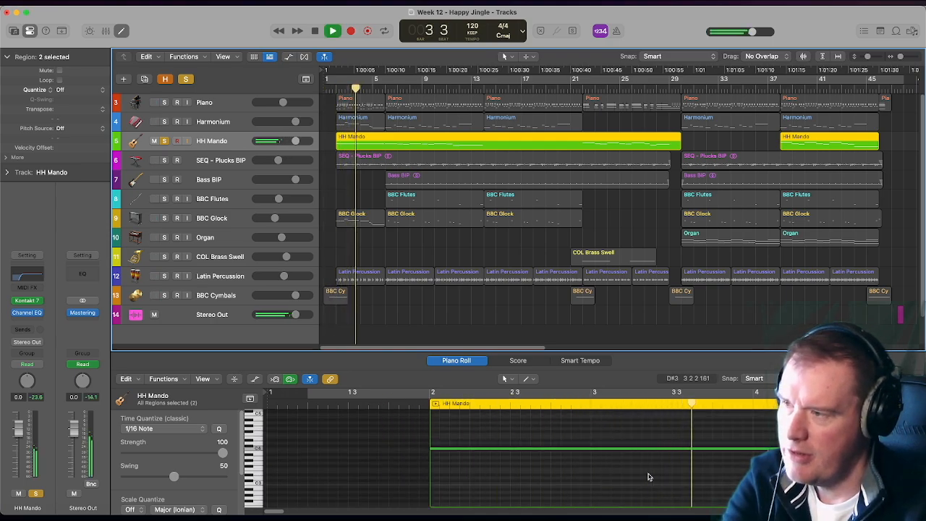
- View HH Mando's Kontakt 7 instrument during playback, close it, stop in bar 9 and turn off the track's solo
left_click(29, 303)
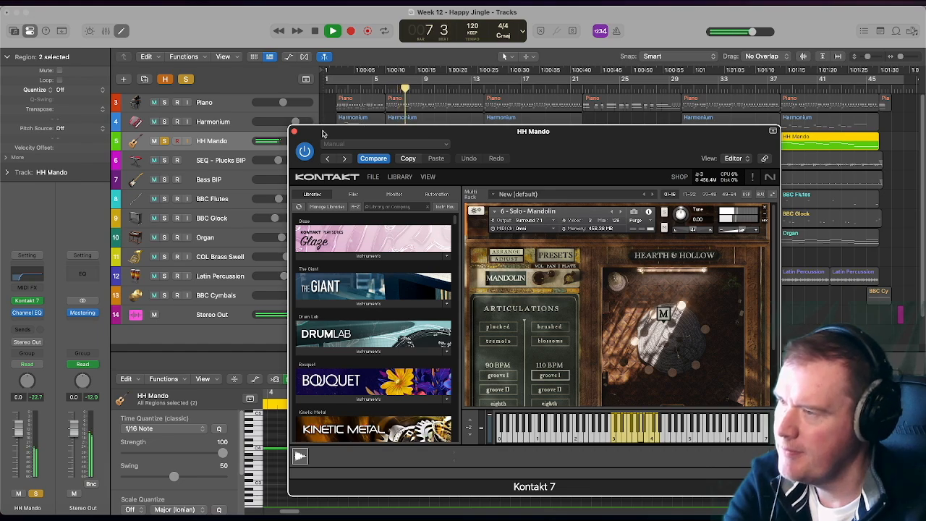
left_click_drag(324, 131, 259, 128)
left_click(230, 128)
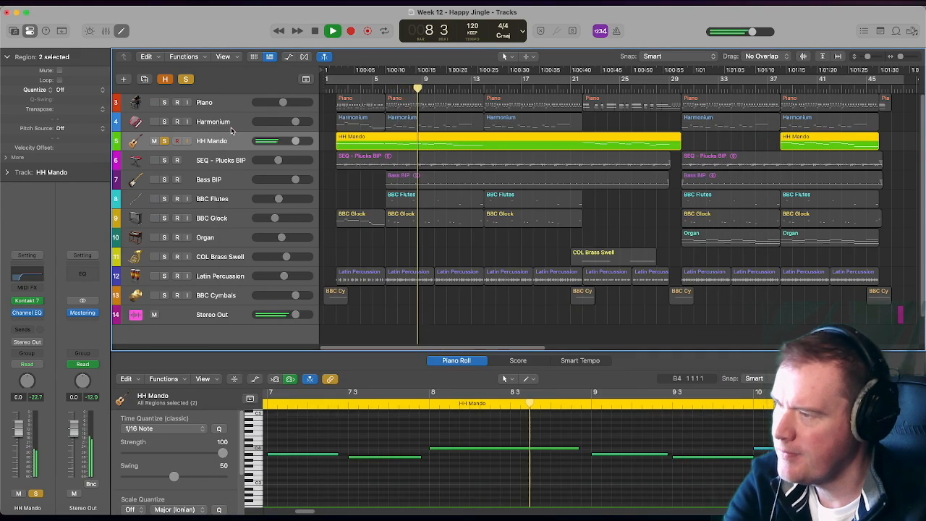
key("space")
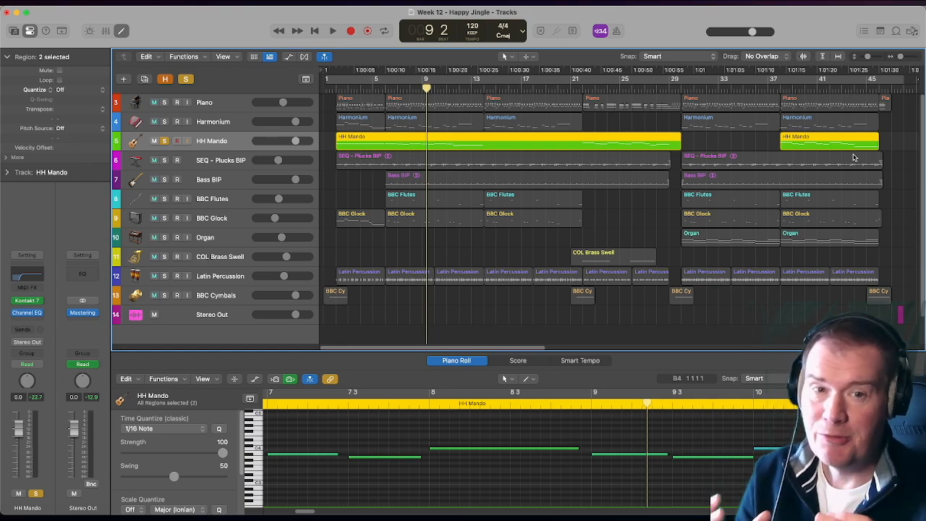
left_click(164, 141)
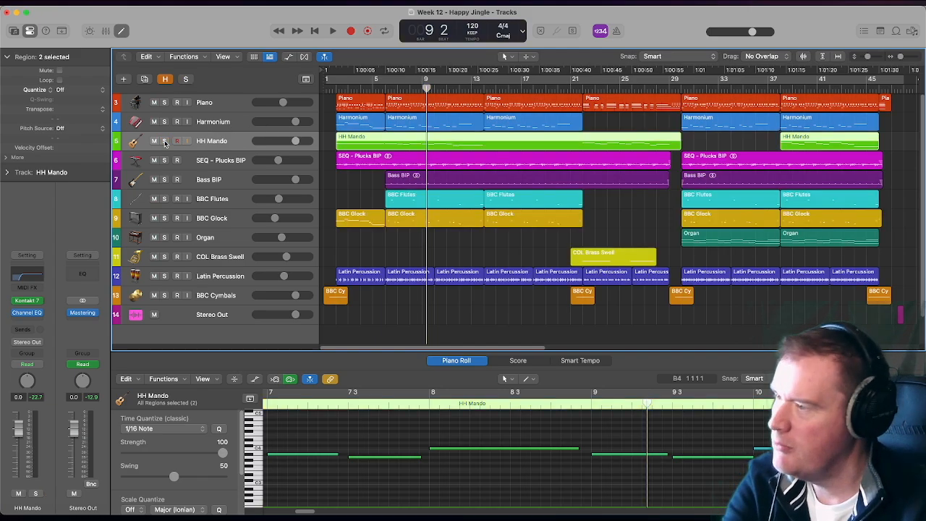
- Solo the SEQ - Plucks BIP track and play its audio from bar 2, stopping in bar 8
left_click(164, 160)
left_click(244, 161)
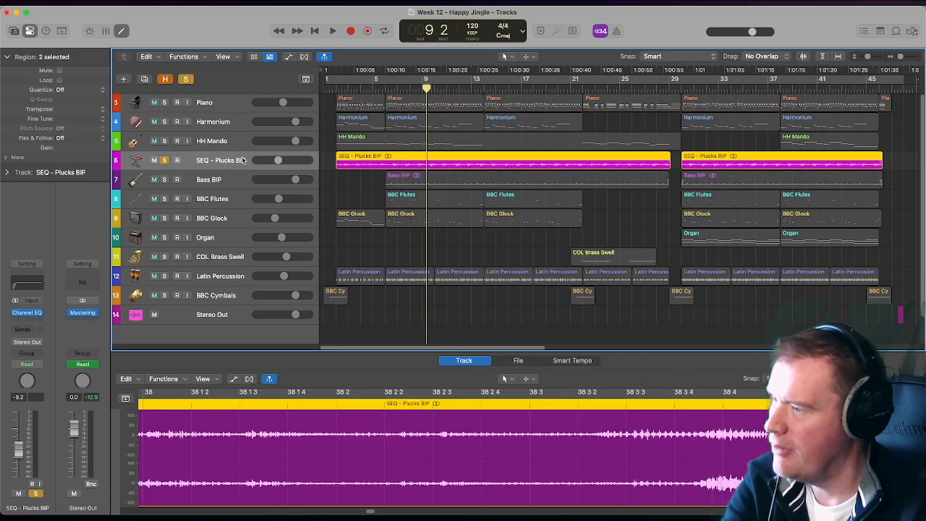
key("Return")
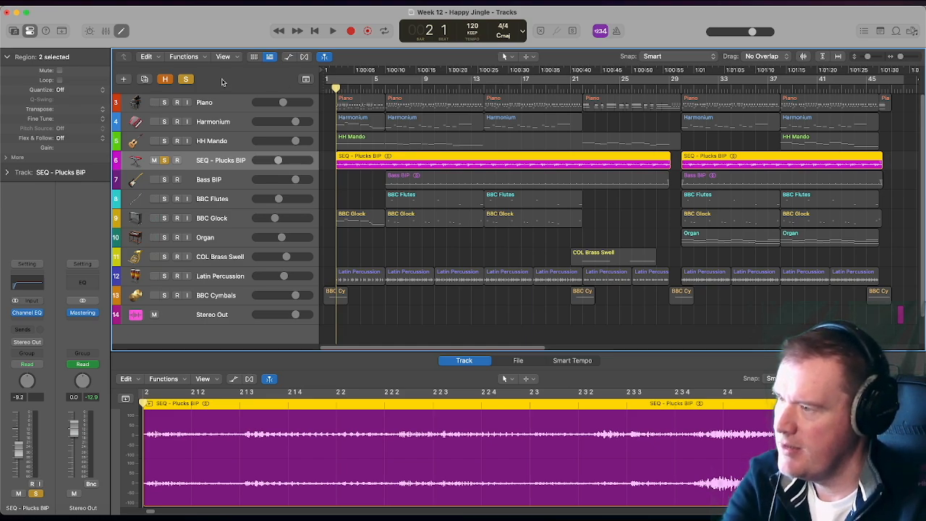
key("space")
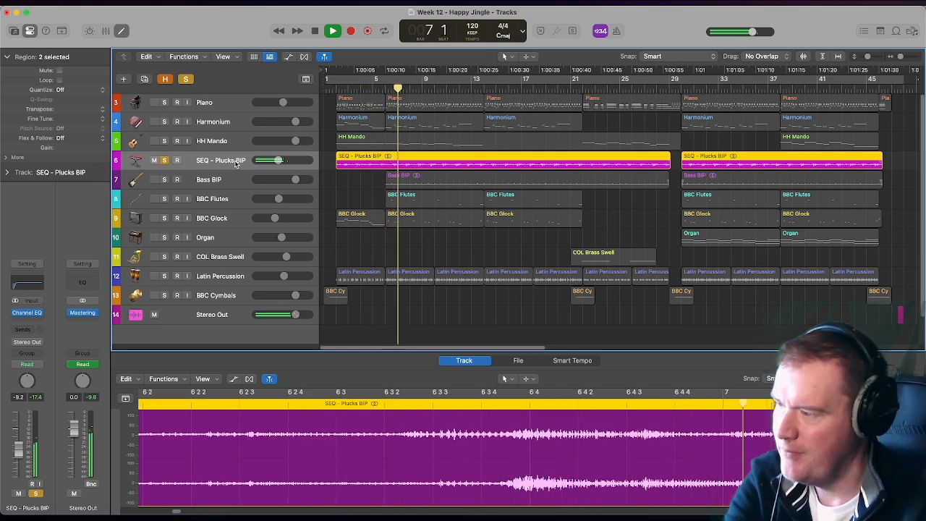
key("space")
- Switch the solo to Bass BIP, play its audio until bar 10, and turn off the track's solo
left_click(165, 179)
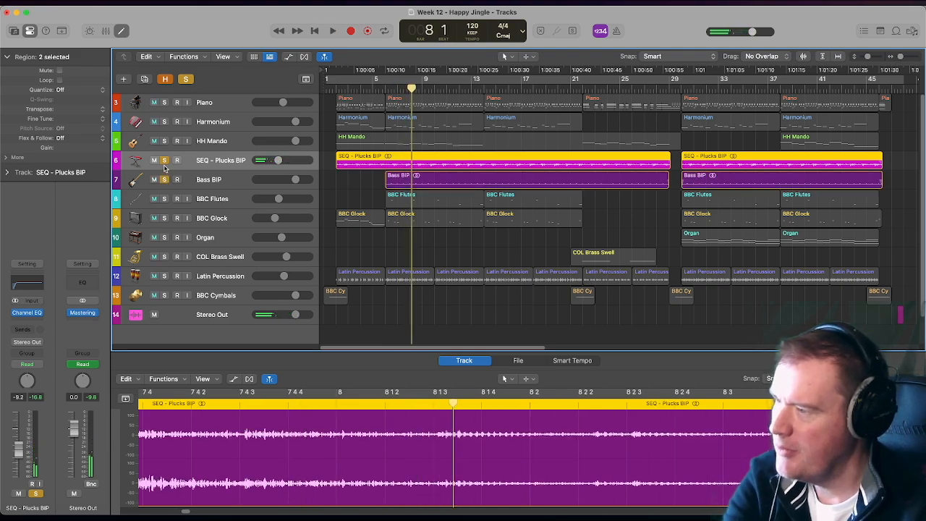
left_click(164, 160)
left_click(210, 181)
key("shift+space")
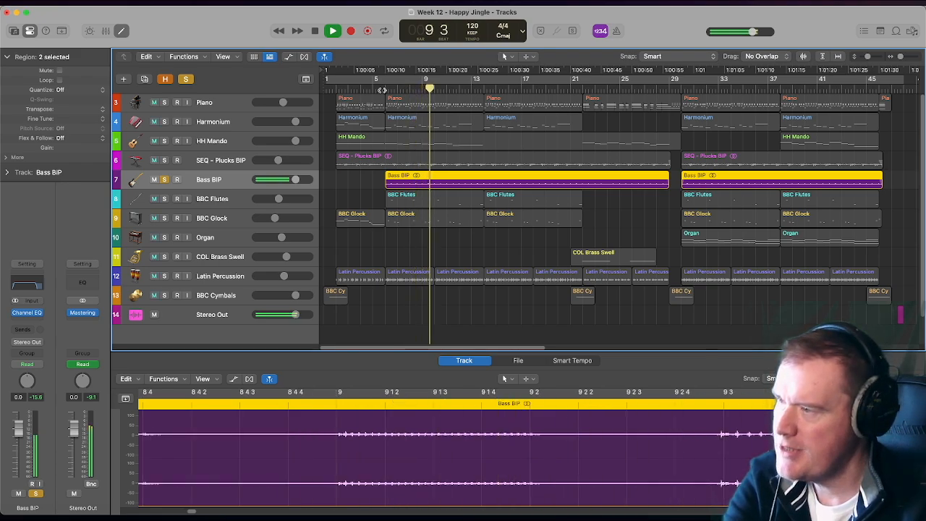
key("space")
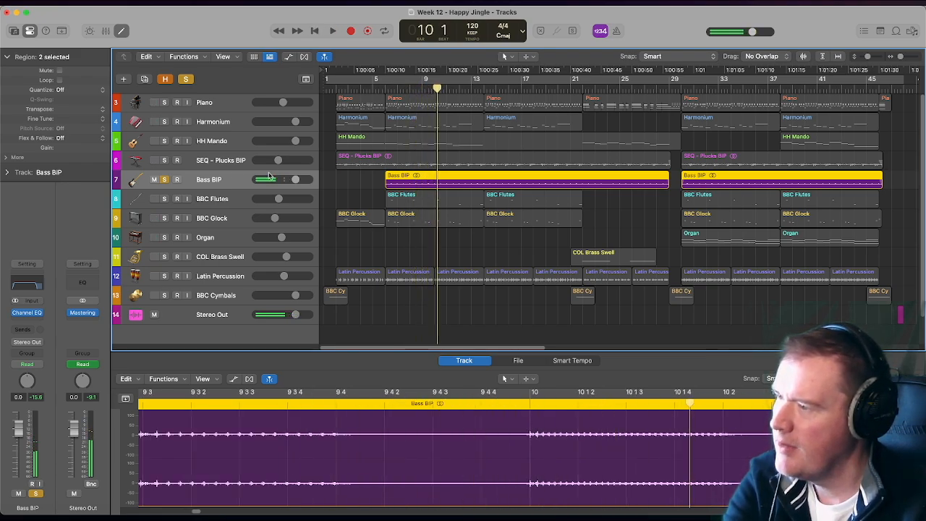
left_click(164, 179)
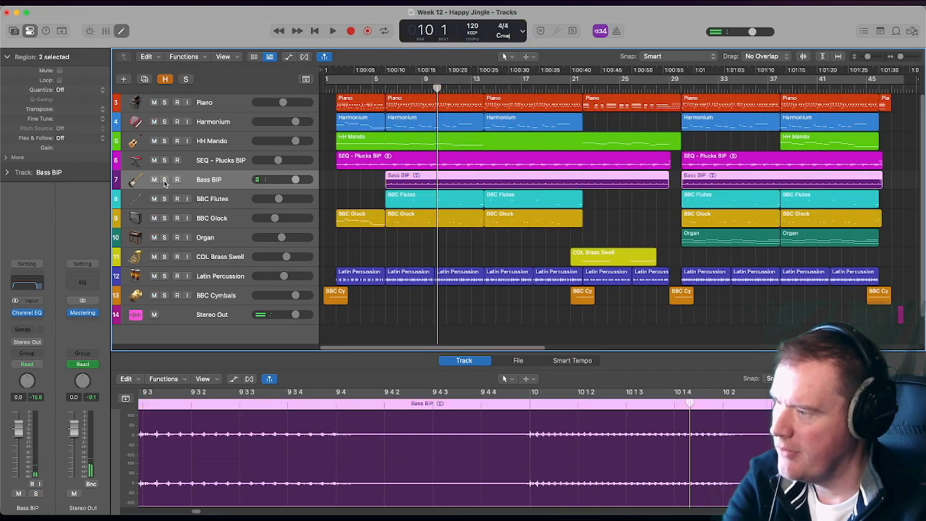
- Solo the BBC Flutes track, play it from bar 6 to bar 9, and turn off its solo
left_click(164, 198)
left_click(209, 202)
left_click(386, 88)
key("space")
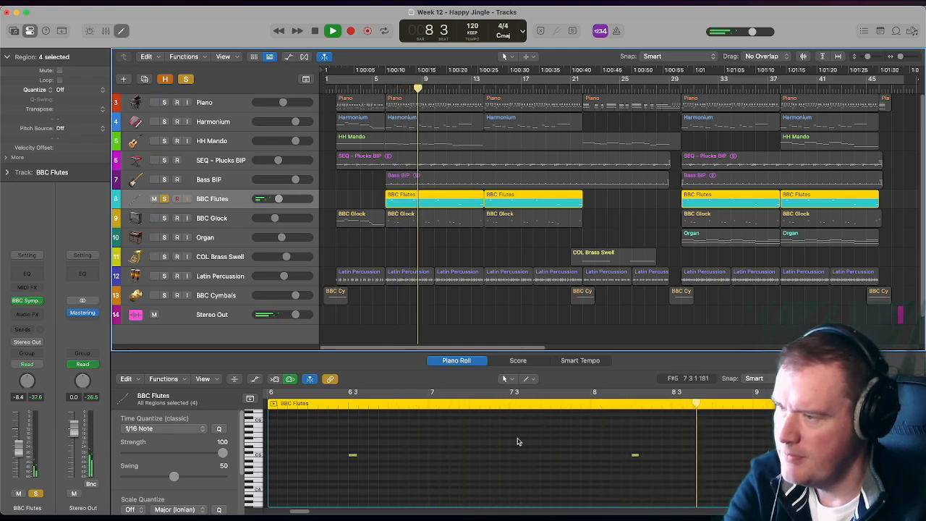
key("space")
left_click(164, 199)
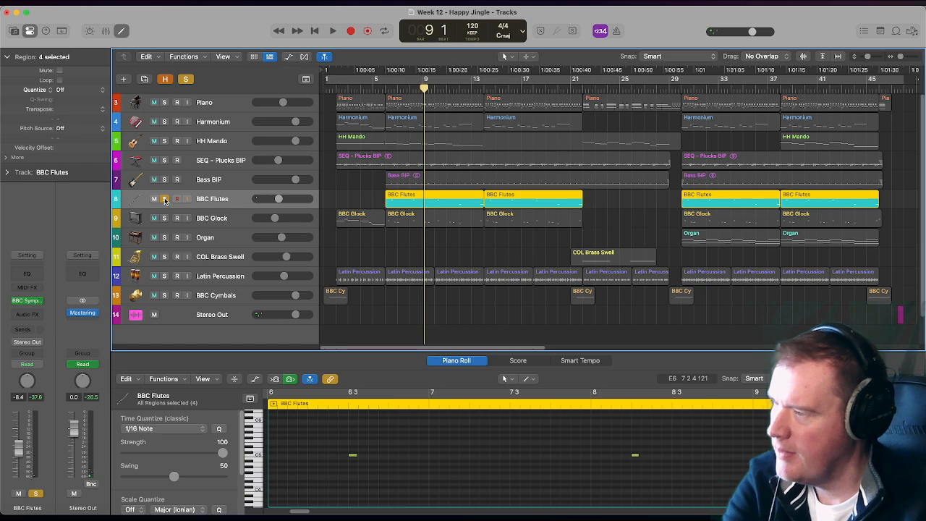
left_click(164, 199)
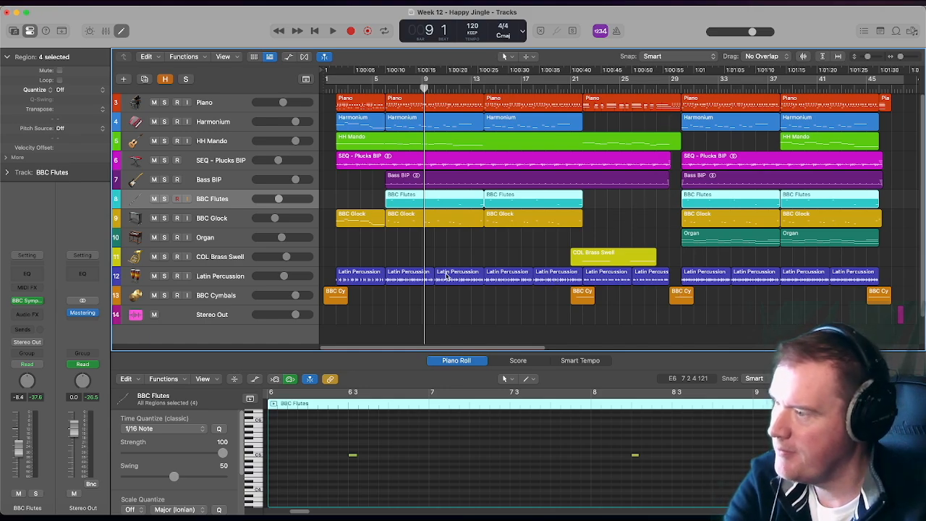
- Solo BBC Glock, play it from about bar 2 into bar 9 while examining its Piano Roll notes, and turn off its solo
left_click(228, 220)
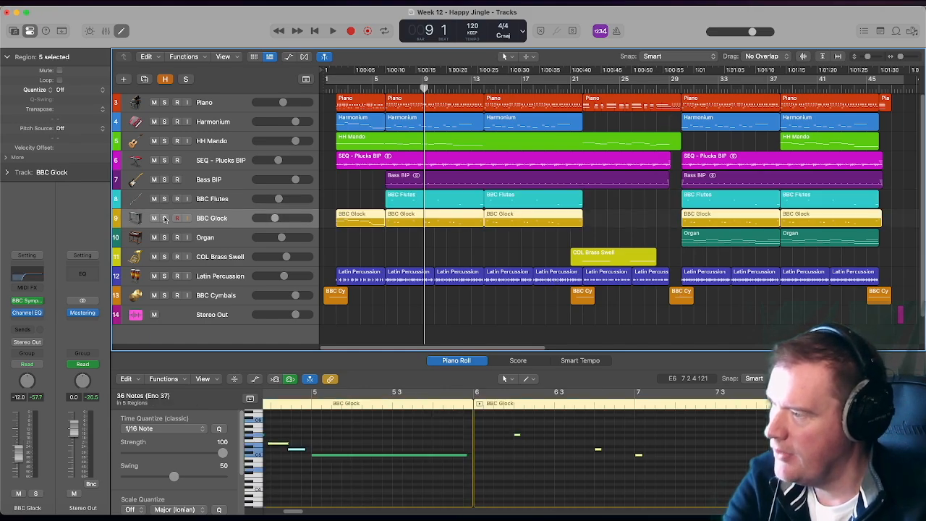
left_click(164, 218)
left_click(334, 98)
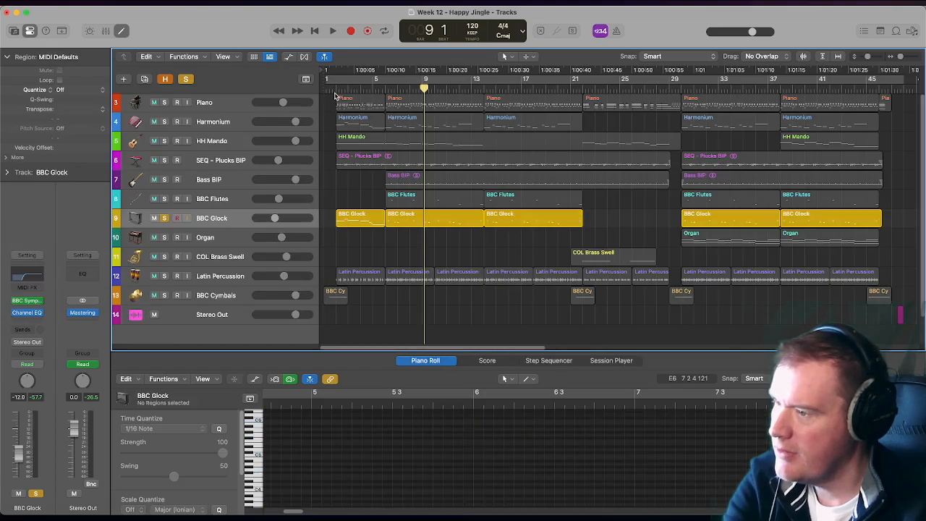
left_click(335, 91)
key("space")
scroll(459, 505, "up", 3)
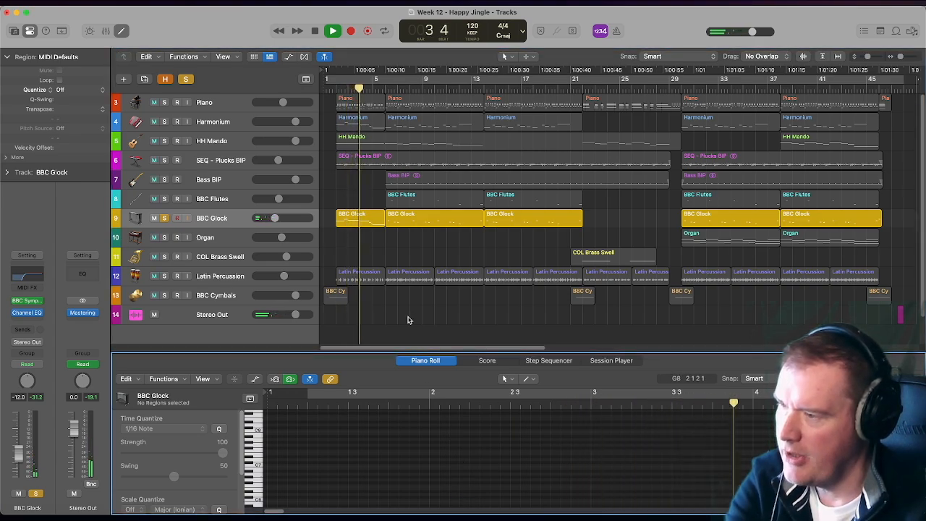
scroll(574, 481, "up", 5)
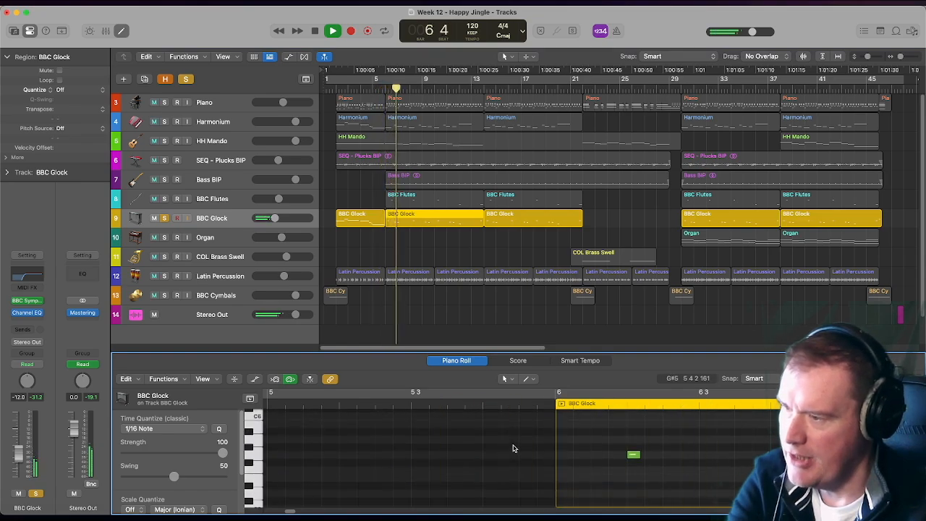
scroll(513, 449, "down", 2)
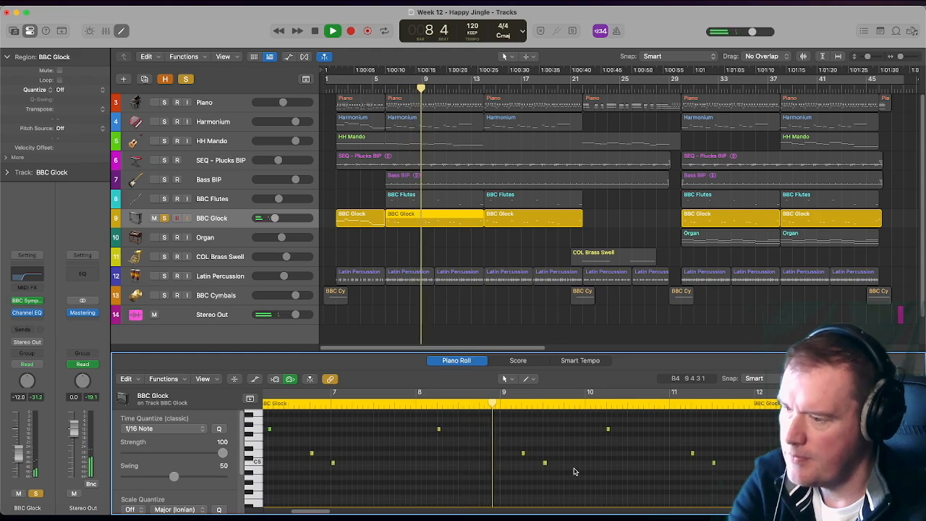
key("space")
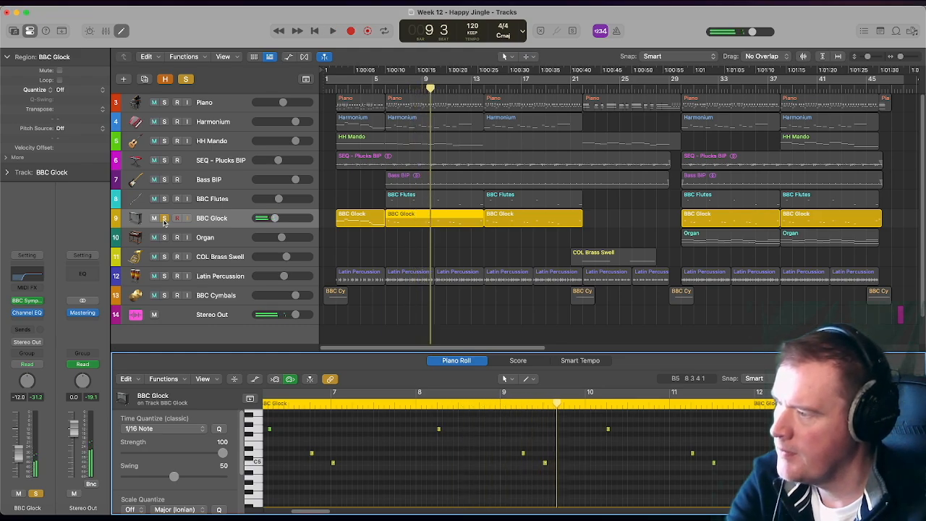
left_click(164, 218)
- Solo the Organ track and play it from bar 30 to bar 34 while examining its Piano Roll notes
left_click(217, 239)
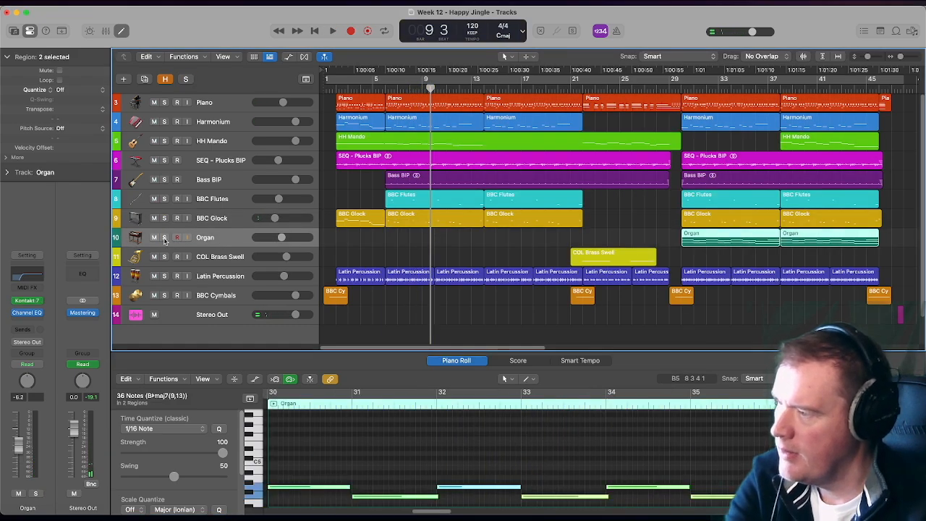
left_click(164, 238)
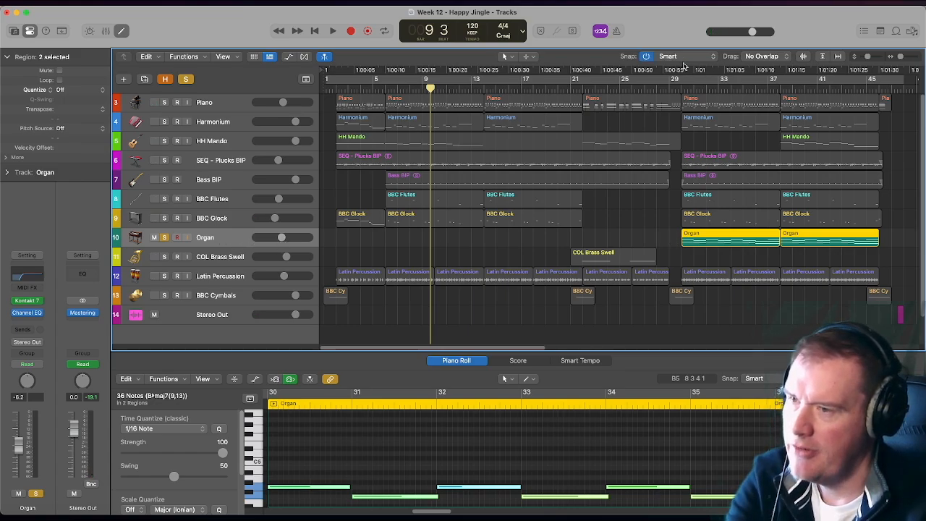
left_click(681, 90)
key("space")
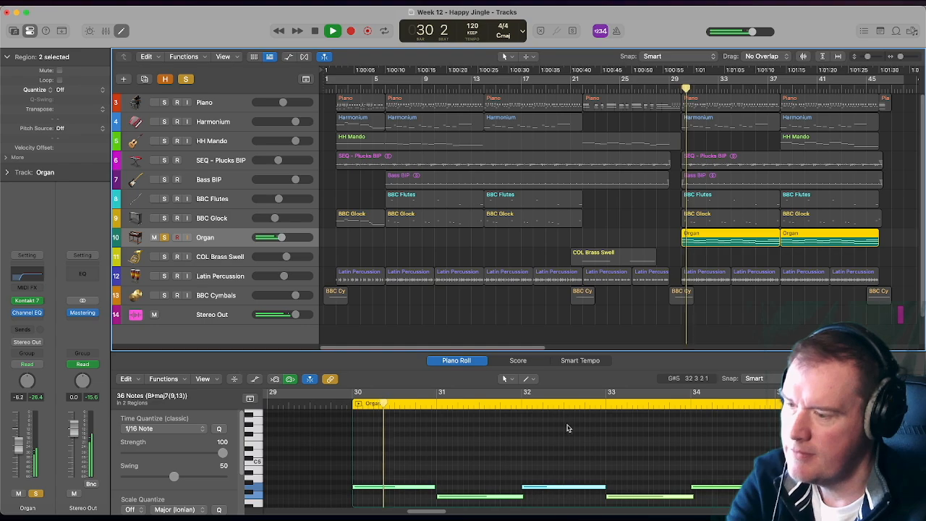
scroll(568, 424, "up", 3)
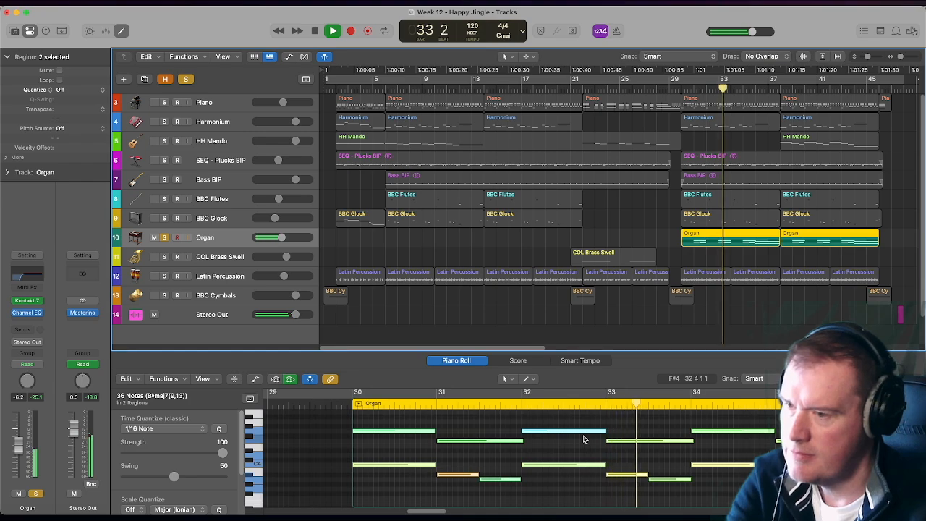
key("space")
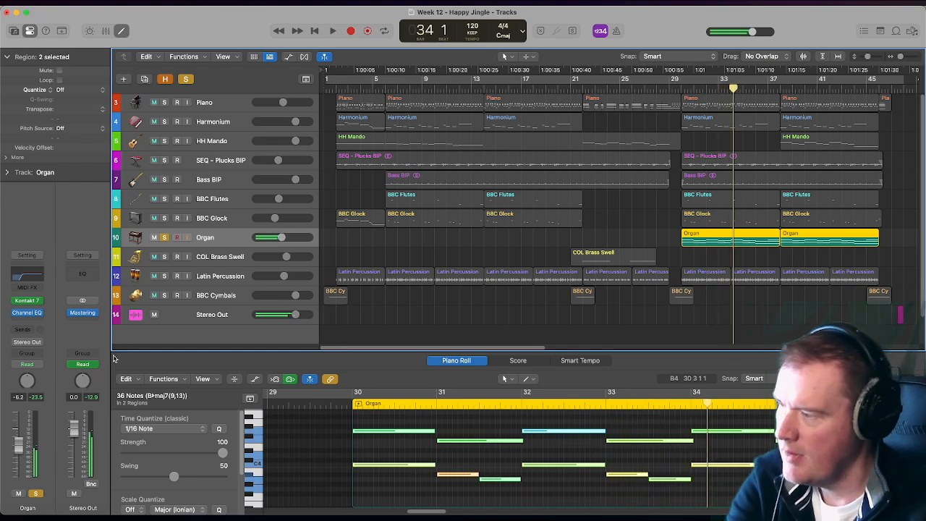
- Open the Organ's Kontakt 7 instrument to examine its loaded patch, close it, and turn off the track's solo
left_click(29, 302)
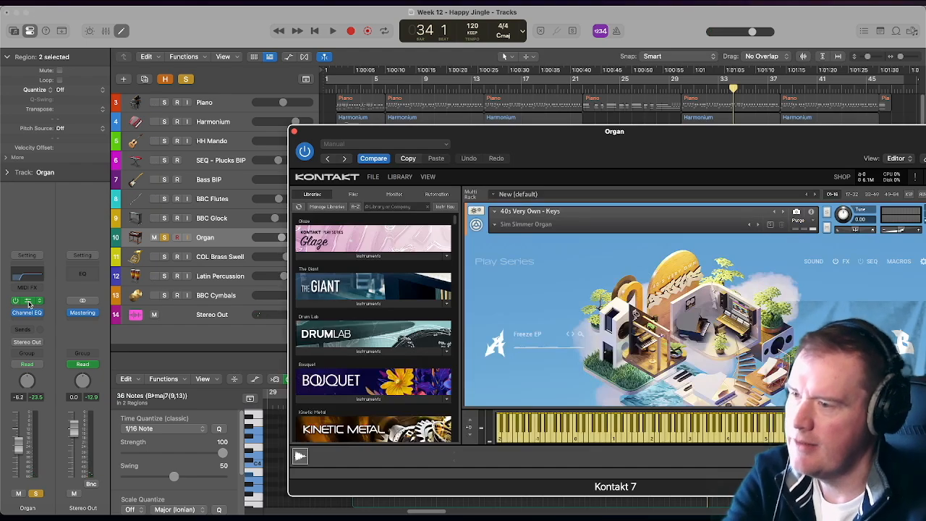
left_click_drag(388, 133, 273, 75)
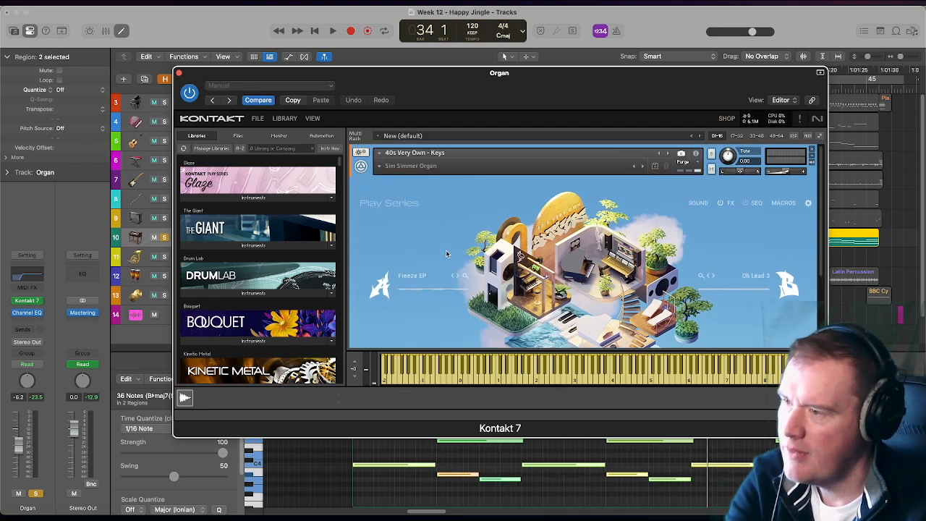
left_click(178, 73)
left_click(165, 237)
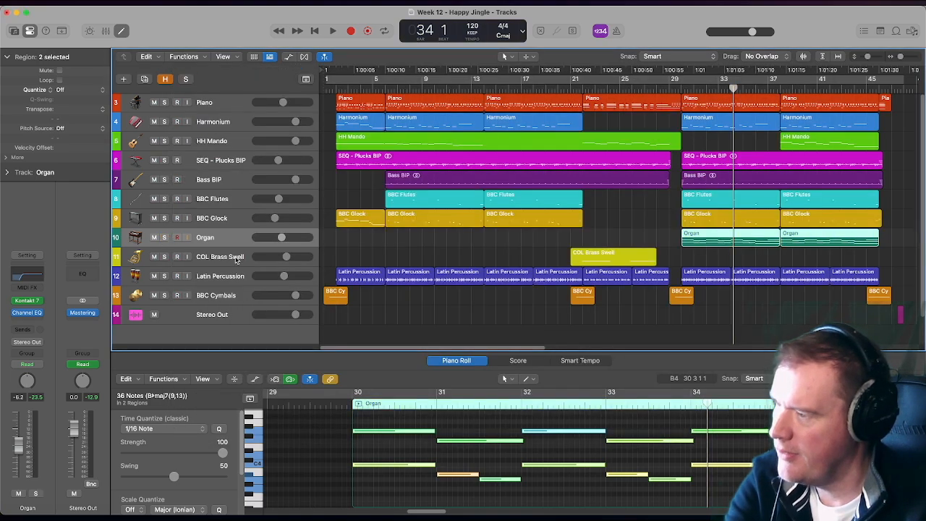
- Solo COL Brass Swell, play it from bar 22 until bar 24, and turn off its solo
left_click(236, 259)
left_click(582, 91)
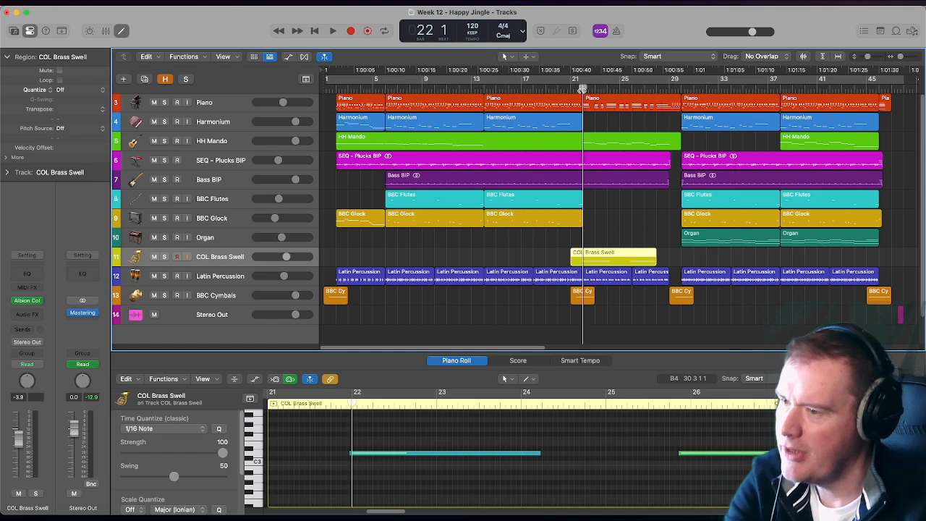
left_click(164, 257)
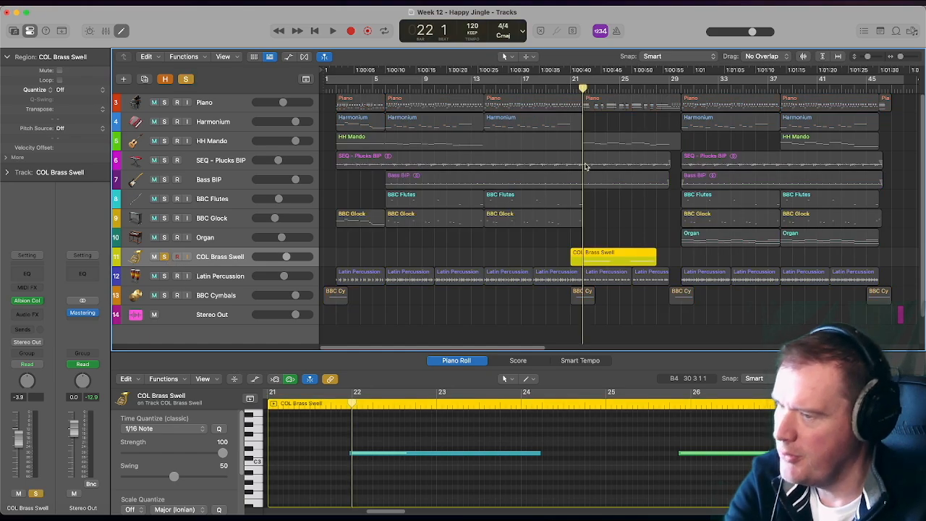
key("space")
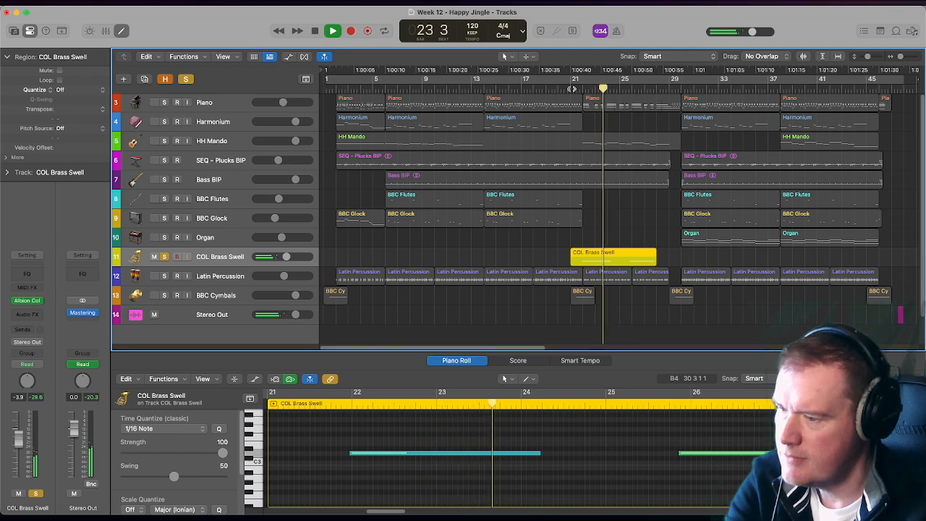
key("space")
left_click(165, 258)
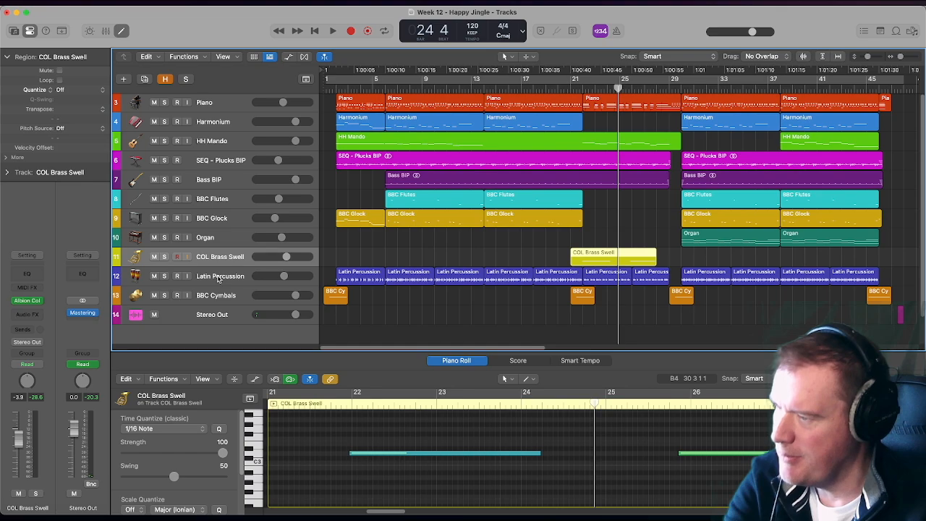
- Solo Latin Percussion, play it from bar 2 and from about bar 21, stop in bar 26, and turn off its solo
left_click(218, 279)
scroll(250, 248, "down", 5)
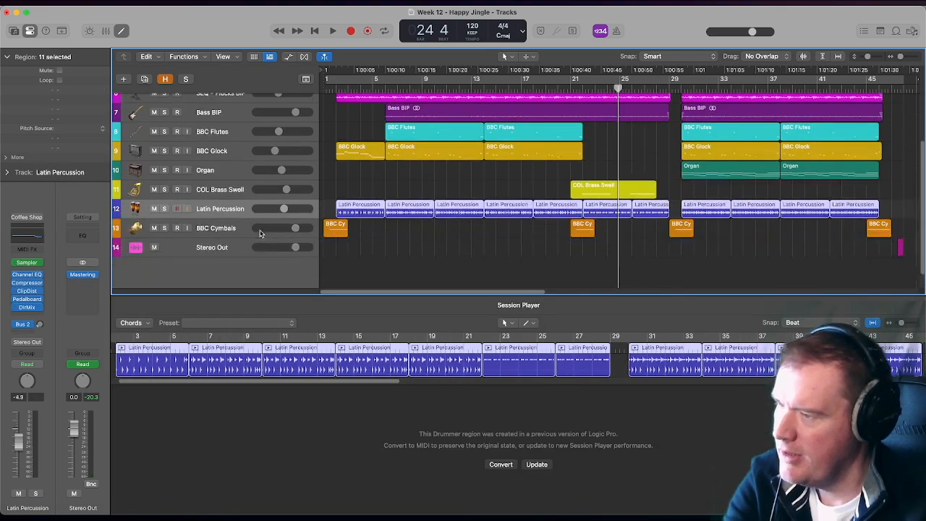
left_click(336, 87)
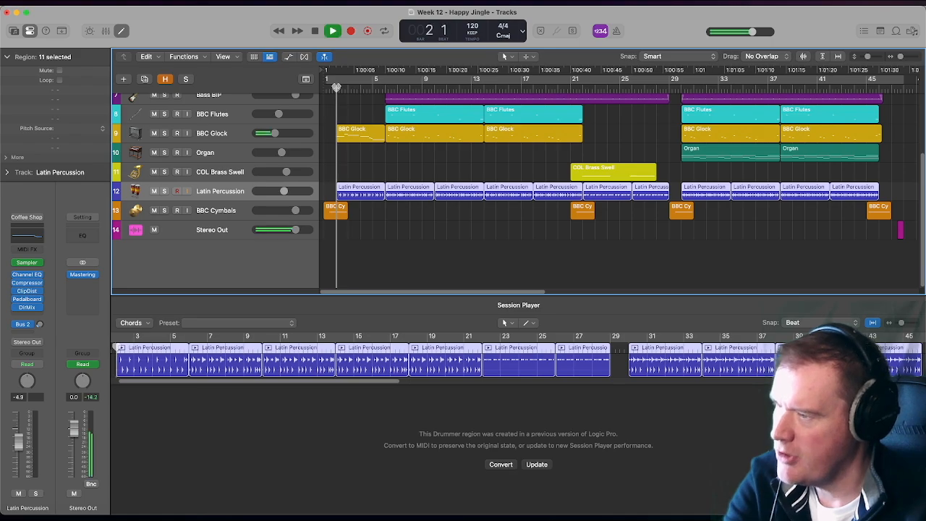
left_click(165, 191)
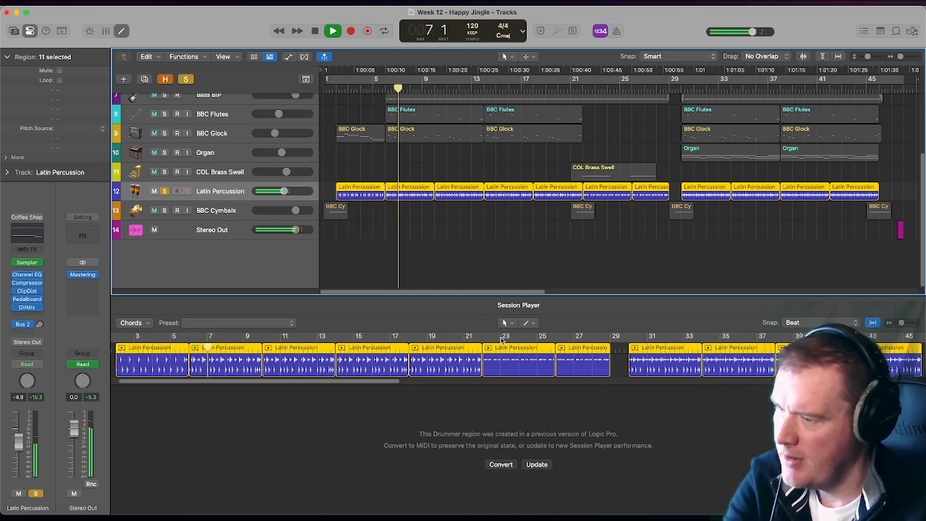
left_click(478, 337)
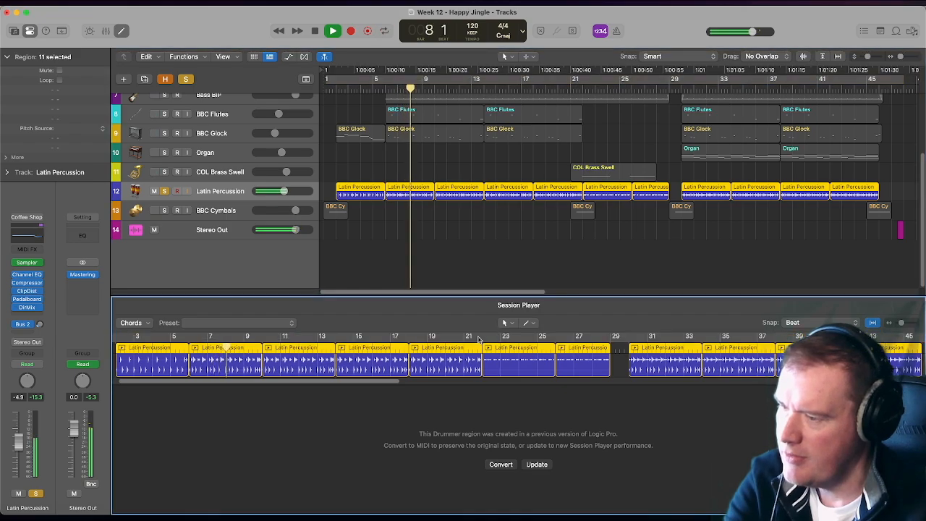
left_click(576, 87)
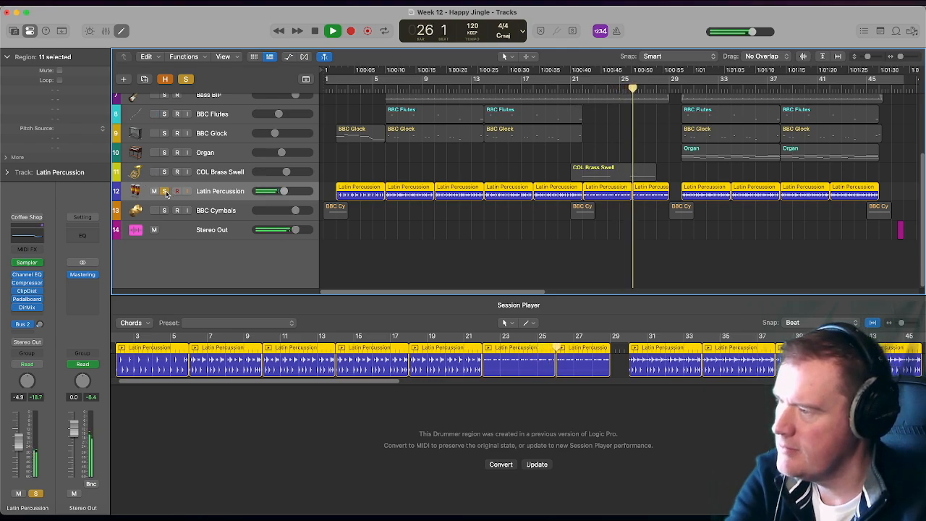
left_click(165, 191)
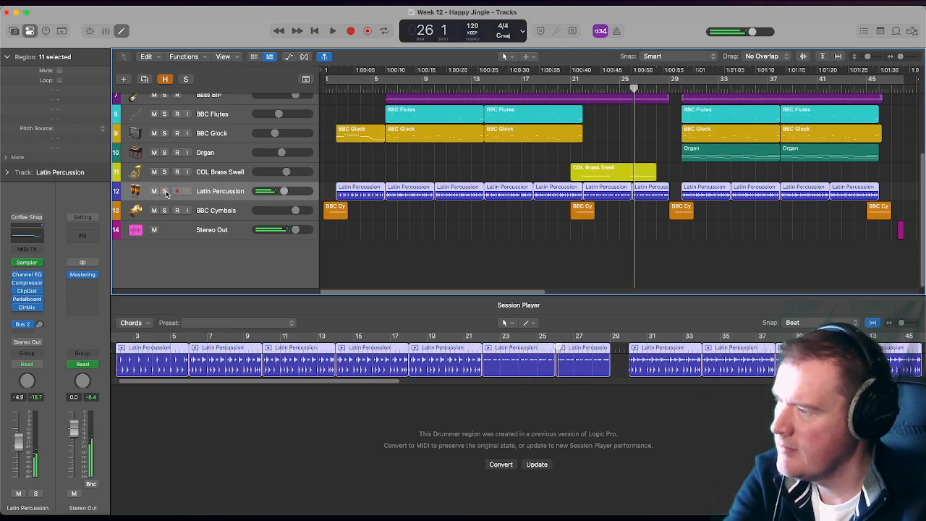
- Solo BBC Cymbals and play the opening cymbal region from bar 1, stopping at the end of bar 2
left_click(215, 210)
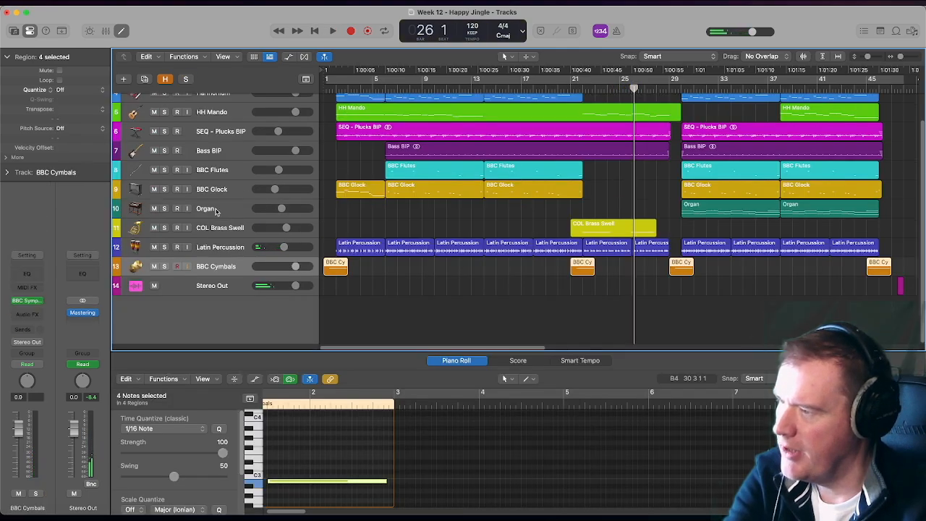
left_click(324, 89)
left_click(165, 266)
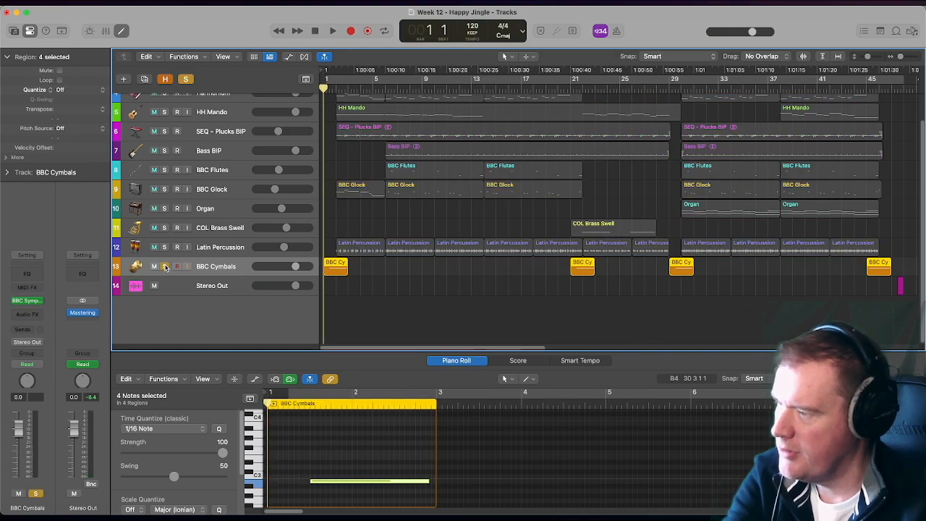
key("space")
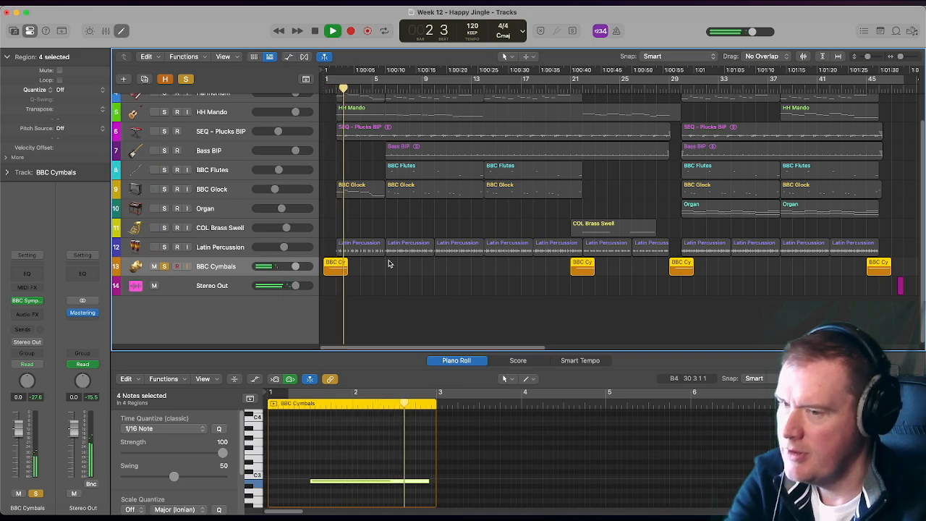
key("space")
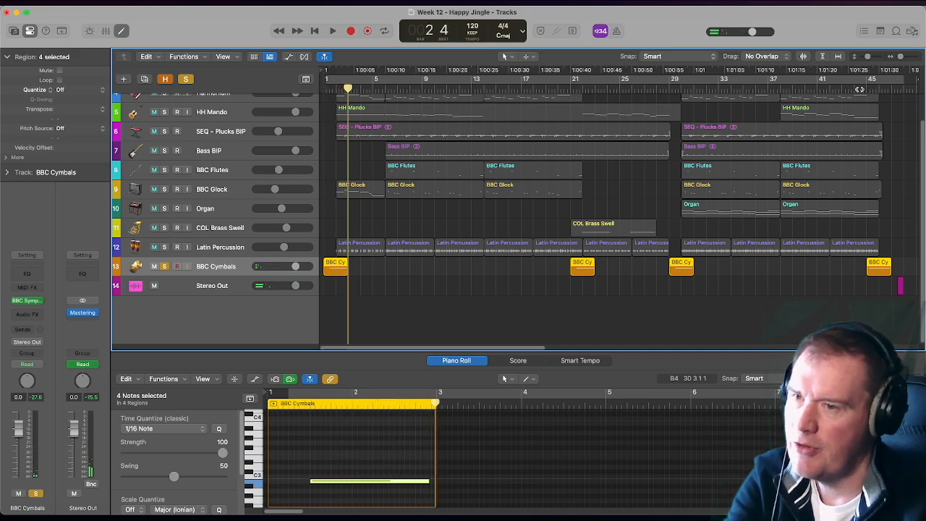
- Play the final cymbal region from about bar 45, stop in bar 46, and turn off the BBC Cymbals solo
double_click(864, 89)
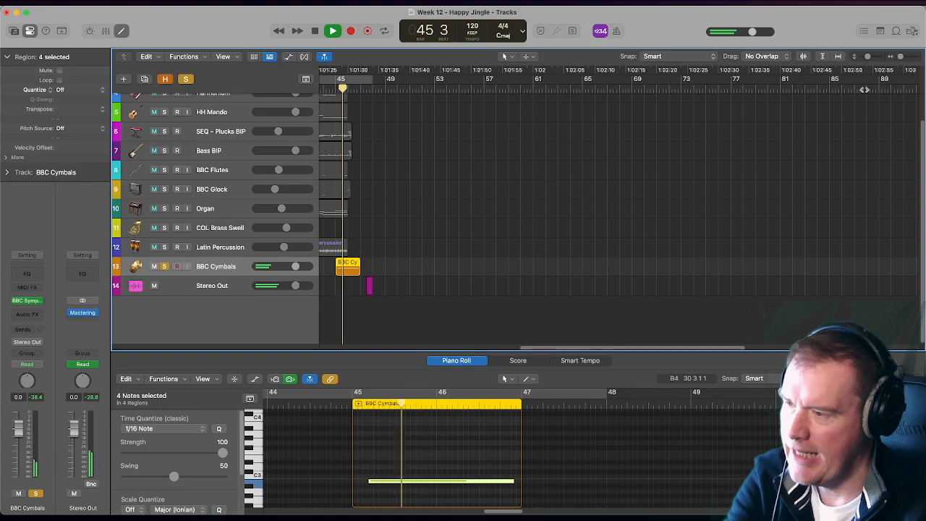
key("space")
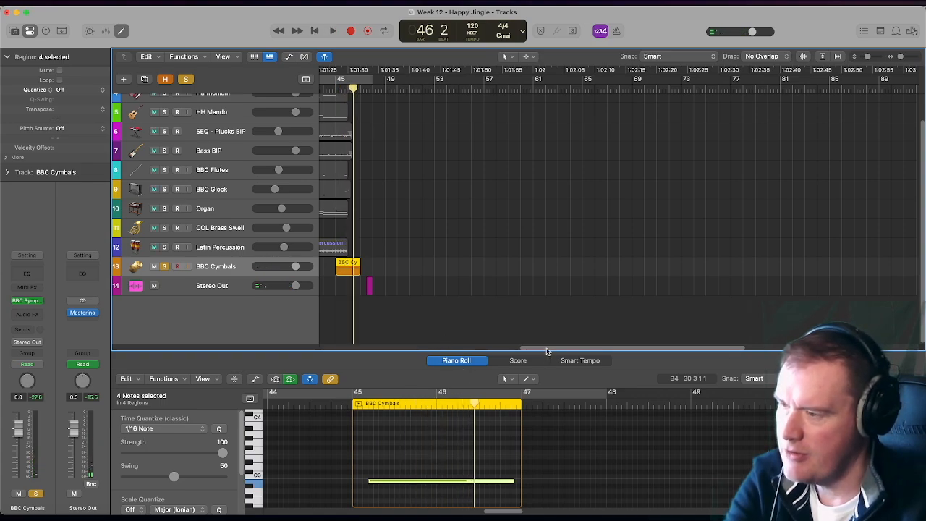
left_click_drag(546, 349, 237, 353)
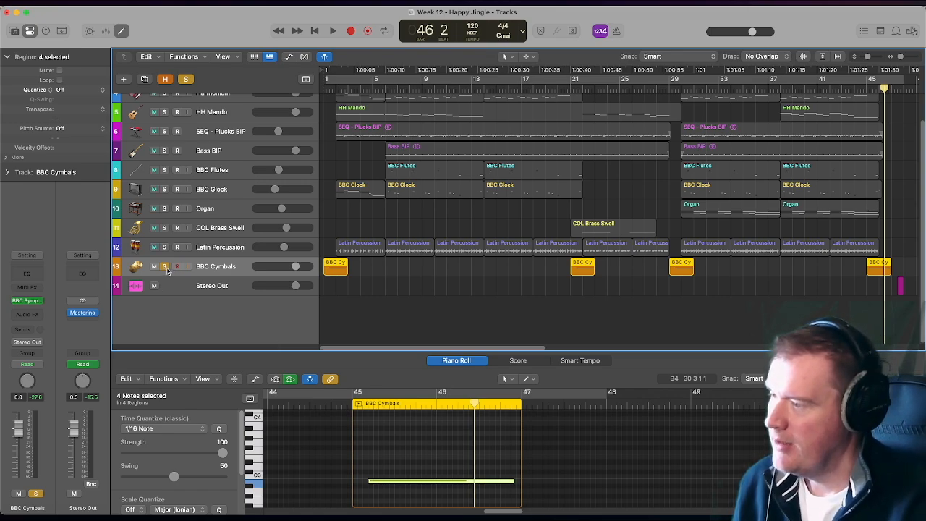
left_click(165, 267)
- Show the track automation, examine the volume fade-out at the end of Stereo Out, and hide the automation again
left_click_drag(354, 348, 396, 350)
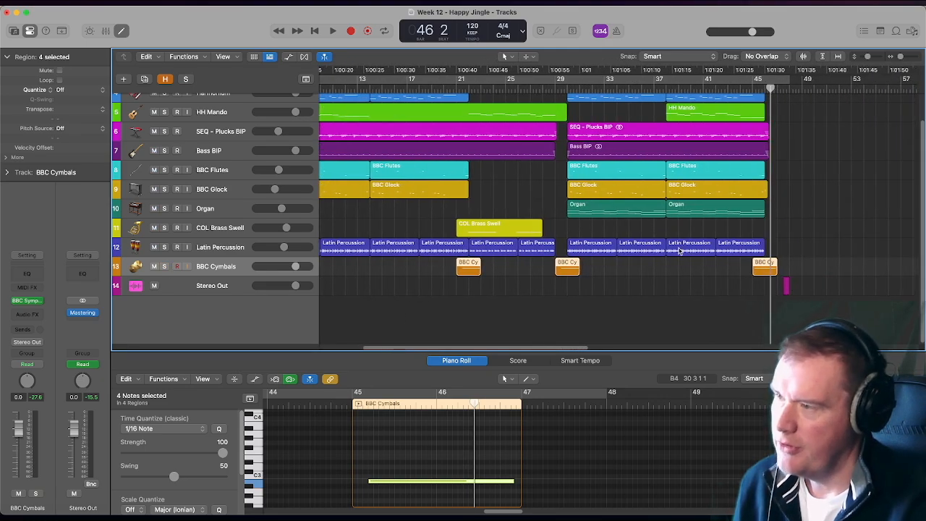
left_click(289, 57)
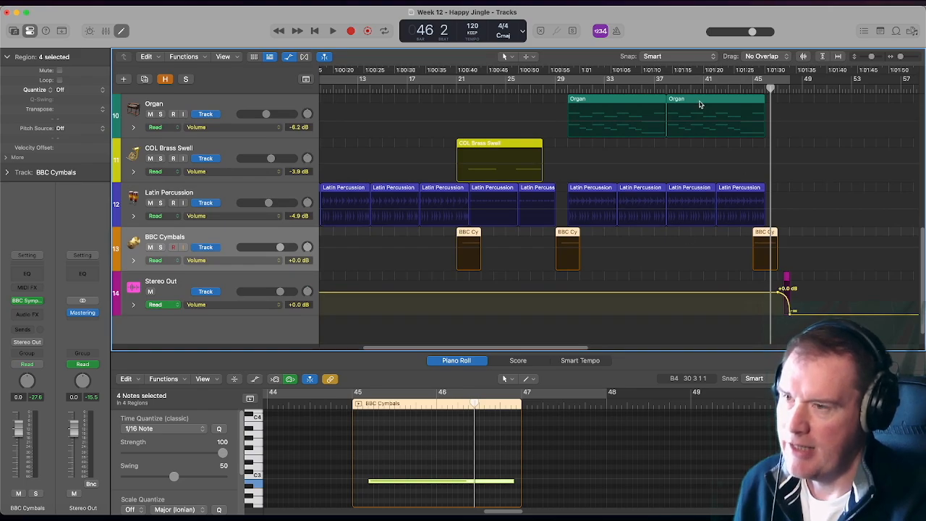
left_click(681, 76)
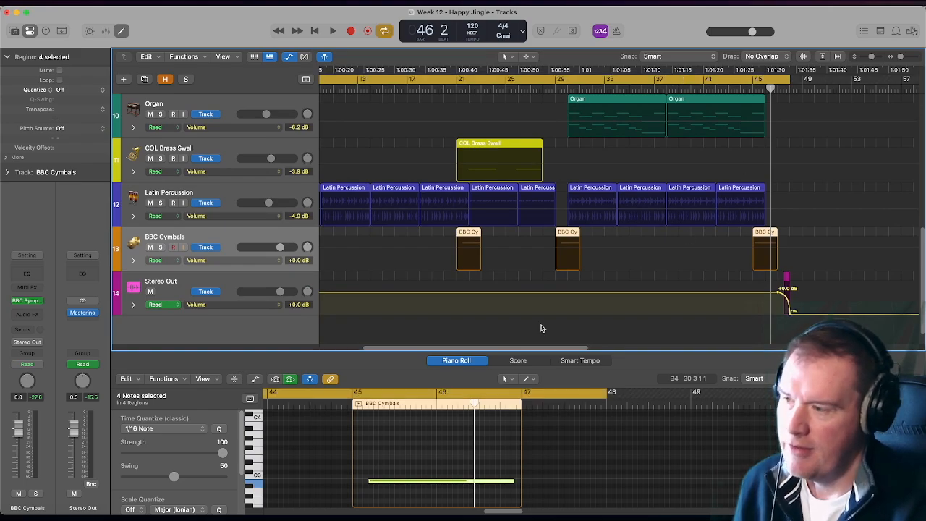
left_click_drag(441, 350, 313, 361)
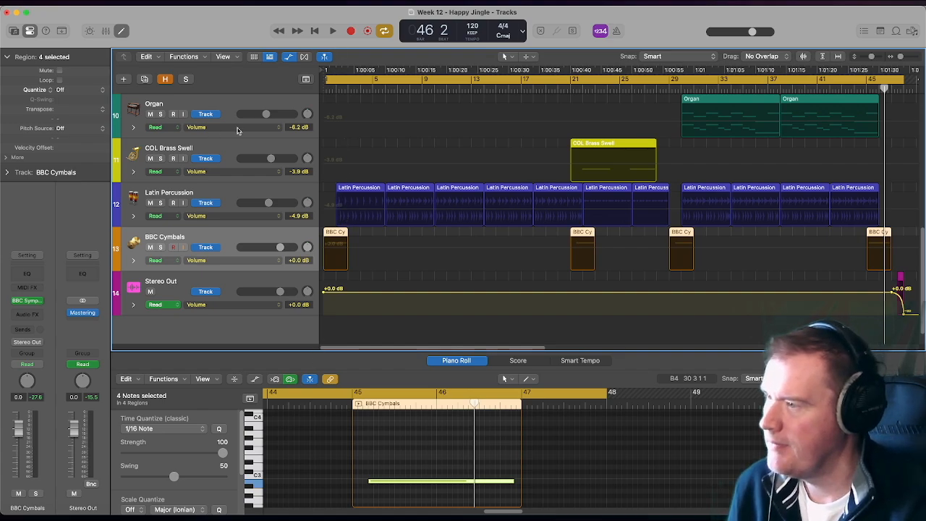
left_click(289, 56)
scroll(333, 232, "up", 1)
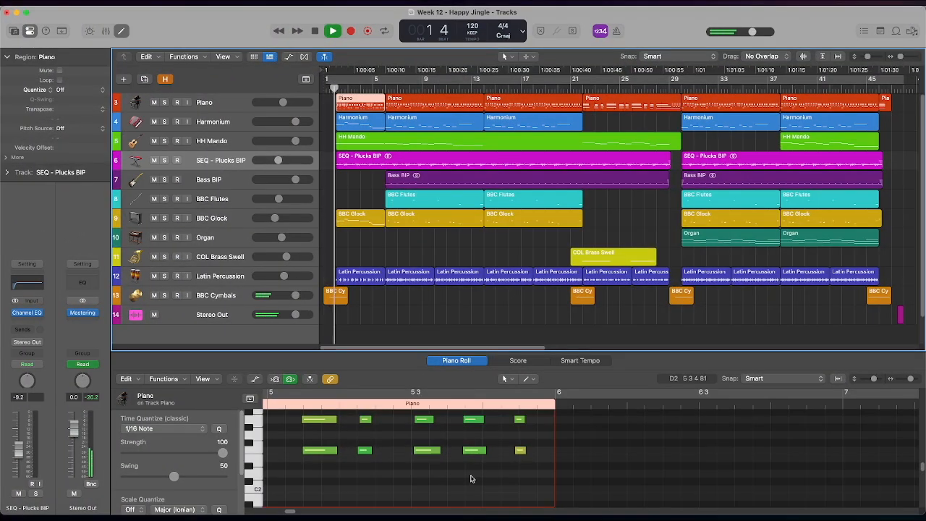
- Play the full arrangement from the beginning and inspect the early Piano, Harmonium, SEQ - Plucks BIP, Bass BIP and BBC Flutes regions
left_click(471, 479)
key("z")
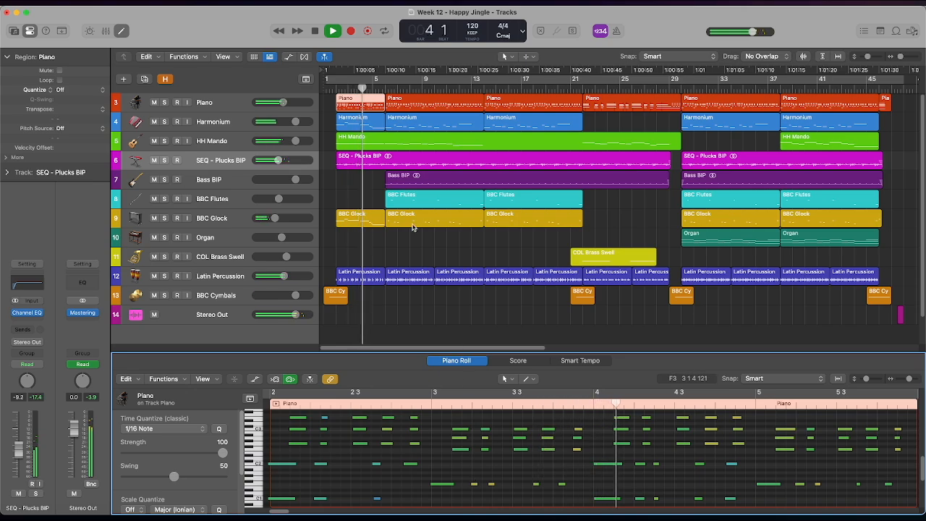
left_click(363, 118)
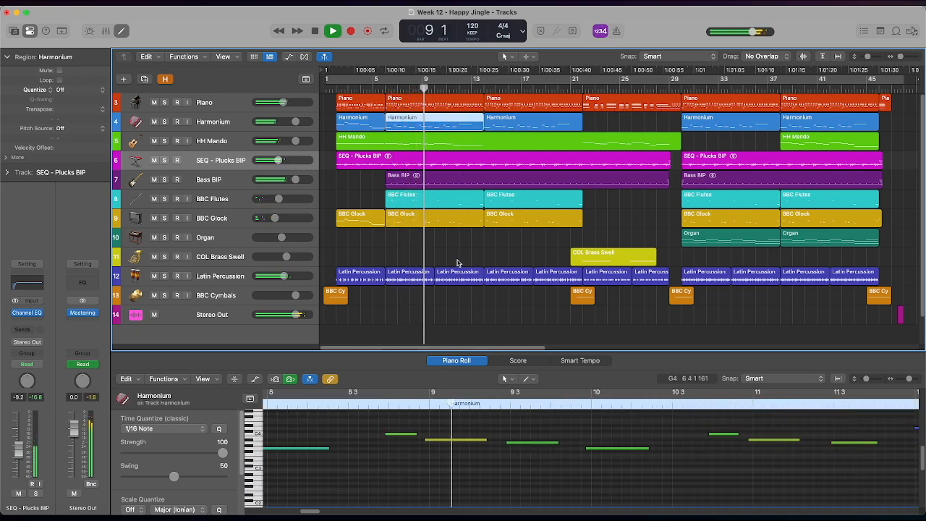
left_click(444, 164)
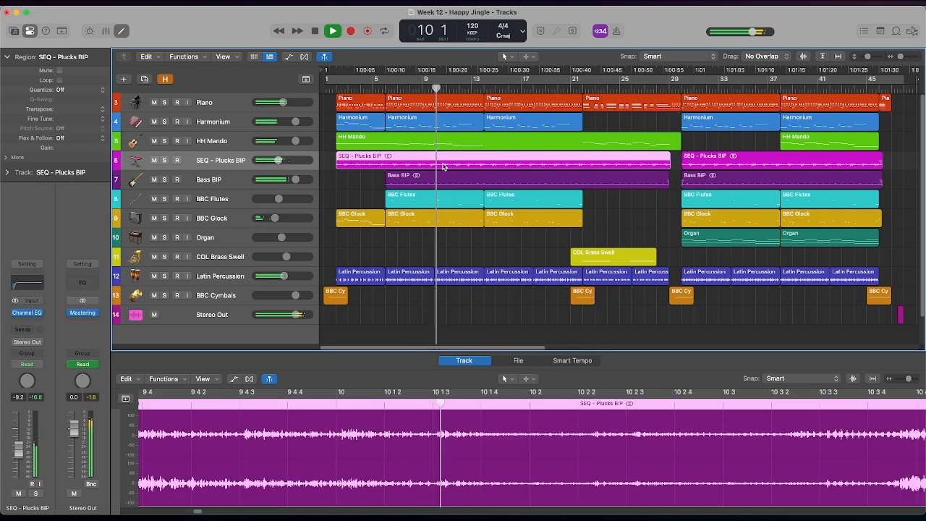
left_click(447, 181)
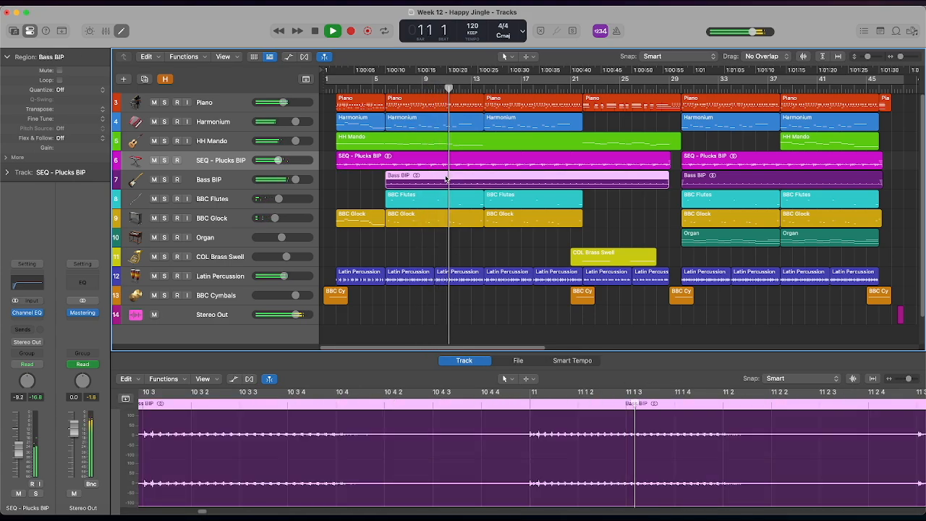
left_click(450, 201)
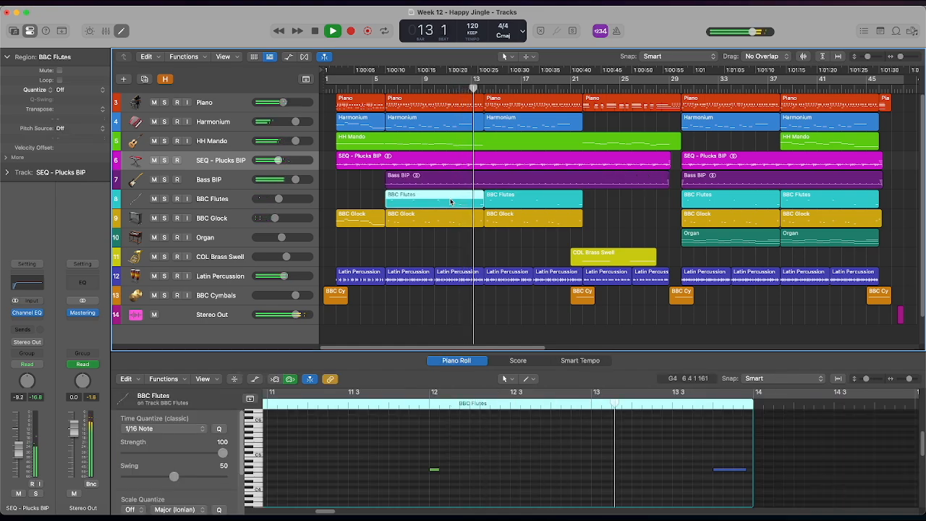
- While it plays, inspect the Latin Percussion region at bar 10, the BBC Glock notes from bar 14 and the Piano region at bar 22
left_click(474, 276)
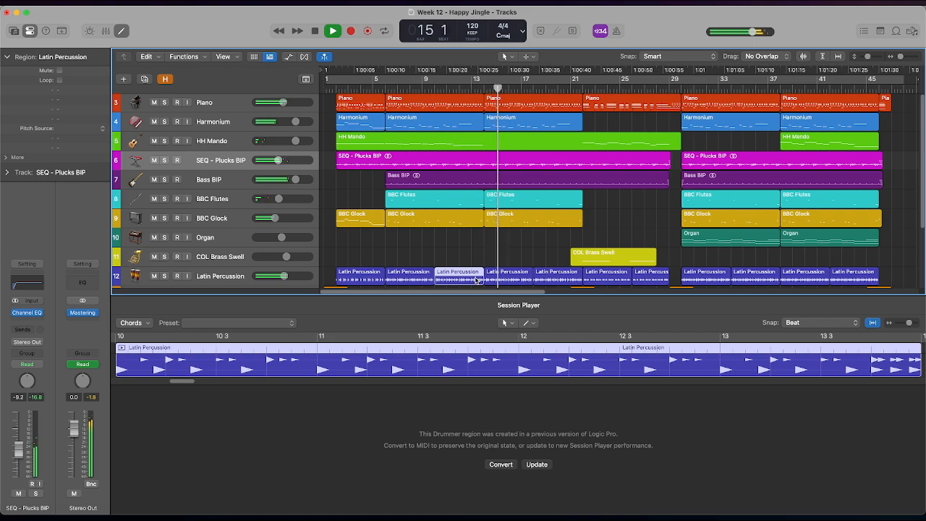
scroll(499, 238, "down", 4)
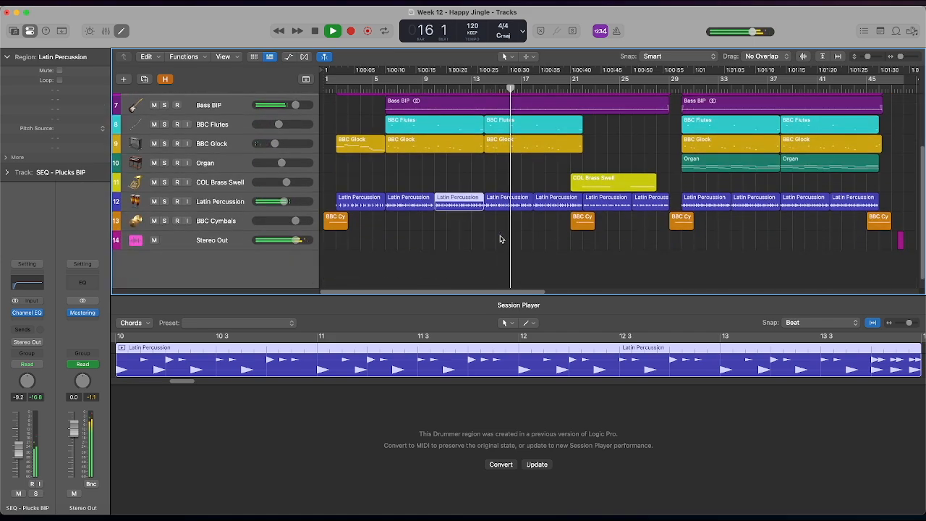
scroll(499, 239, "up", 3)
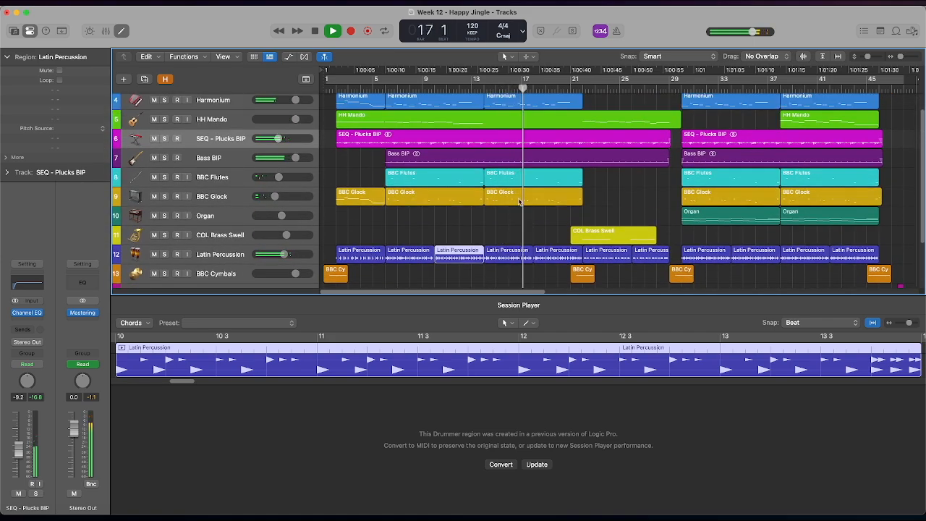
left_click(519, 201)
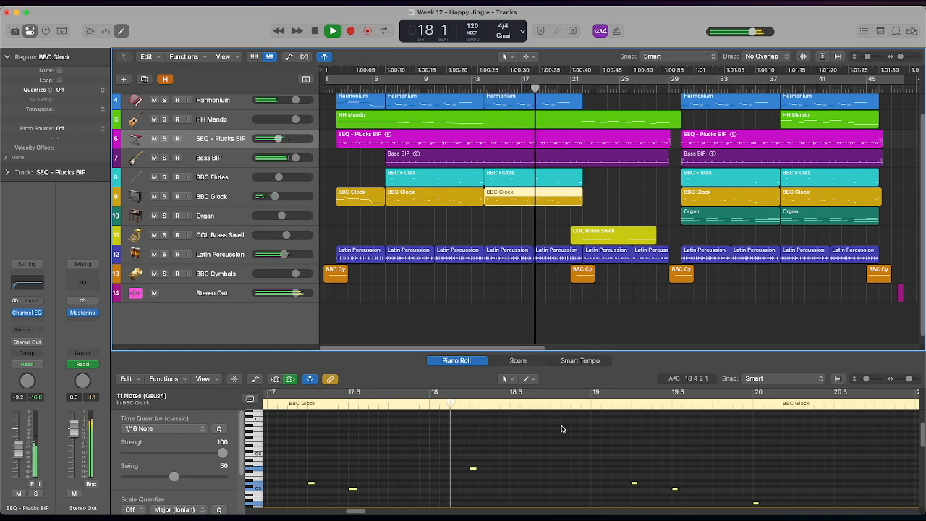
scroll(573, 459, "down", 2)
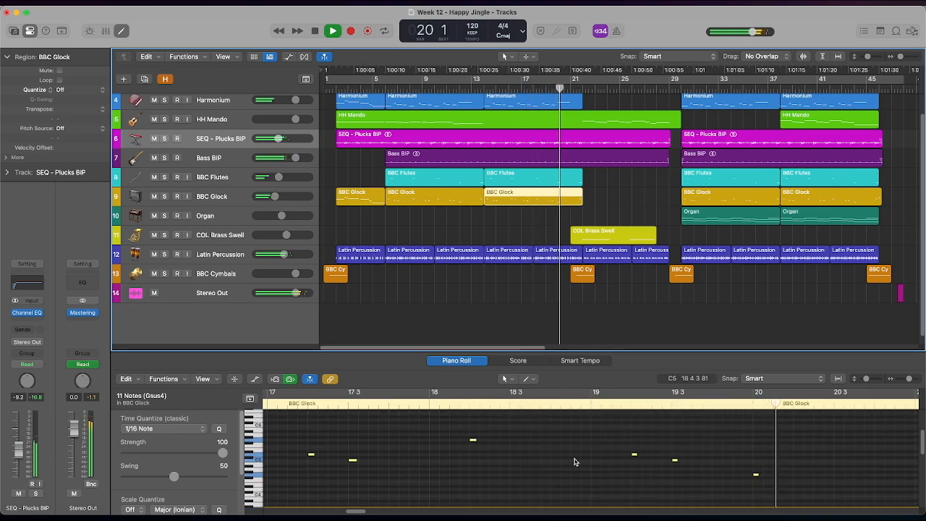
scroll(583, 233, "up", 1)
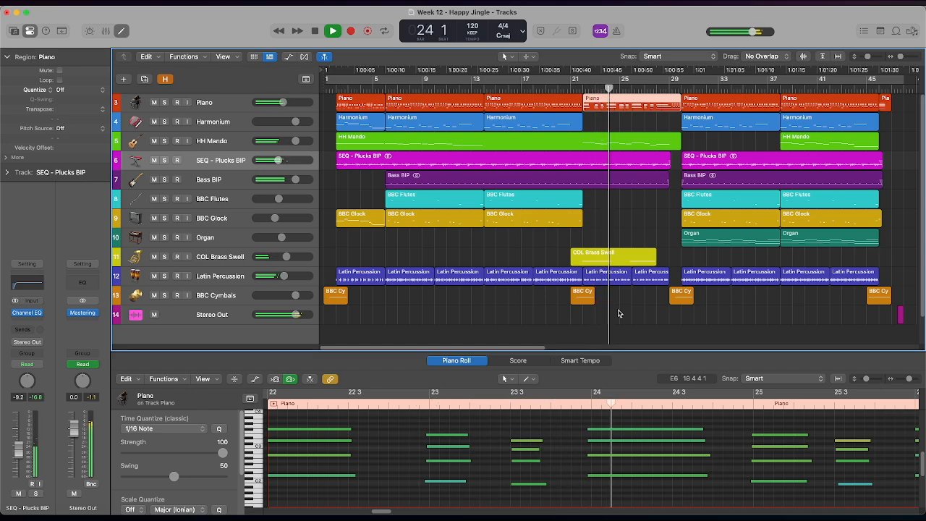
- During playback, inspect the long HH Mando region, the Organ and BBC Flutes regions from bar 30, and the last Harmonium region
left_click(641, 139)
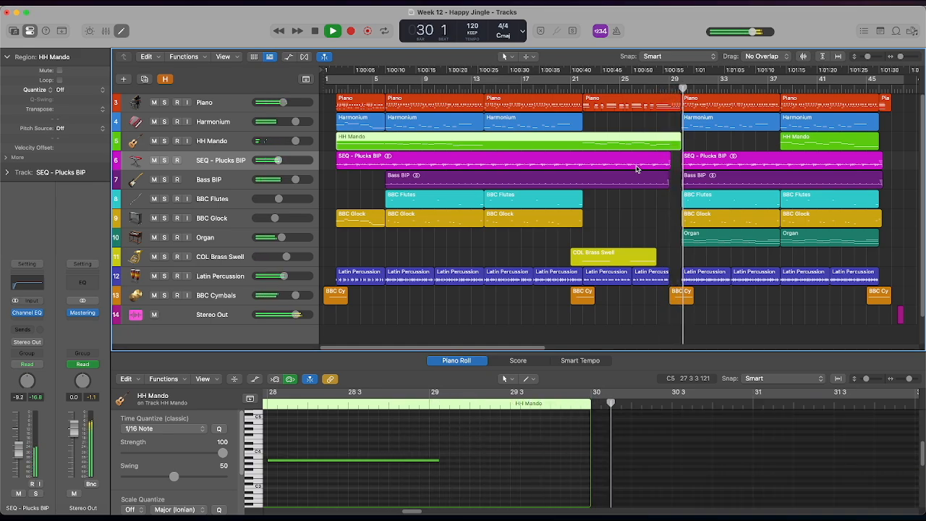
left_click(708, 234)
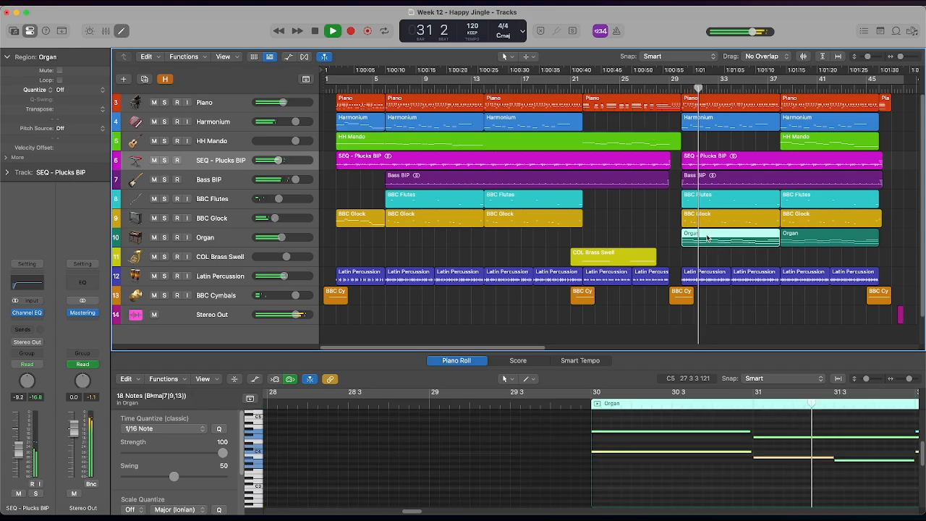
left_click(754, 199)
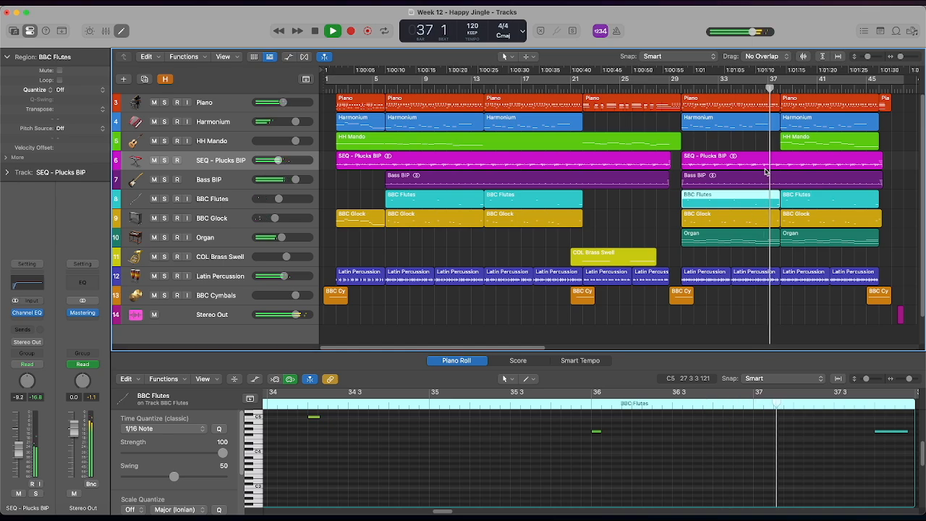
left_click(788, 124)
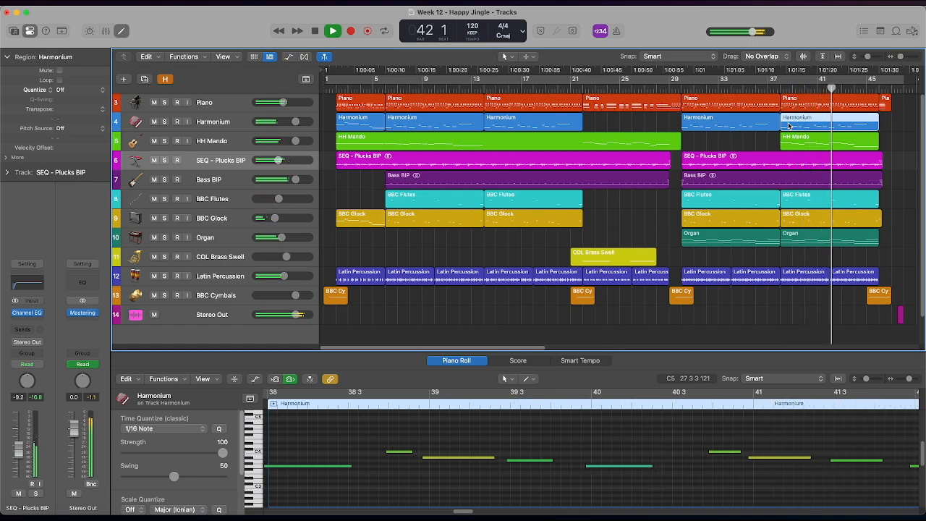
- Inspect the Piano region from bar 38 and the closing Piano chord at bar 46 while the arrangement plays out
left_click(822, 106)
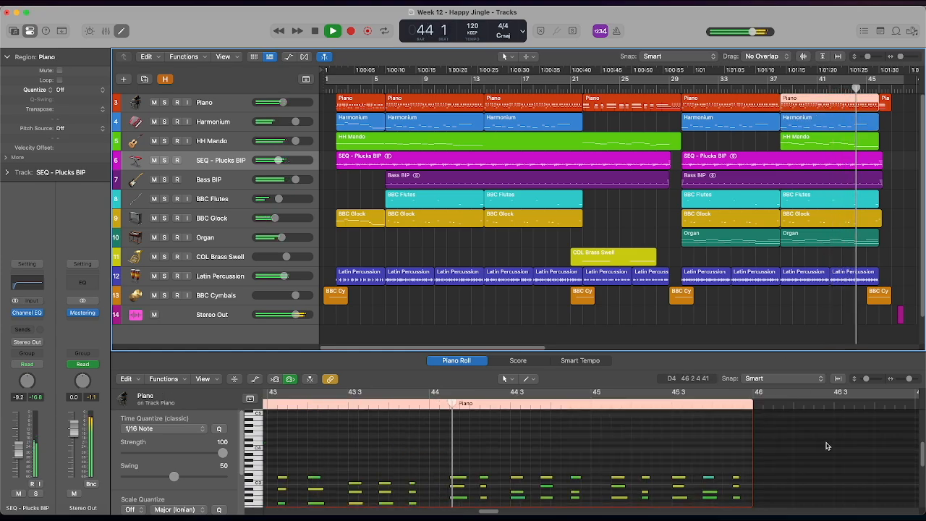
scroll(827, 445, "down", 3)
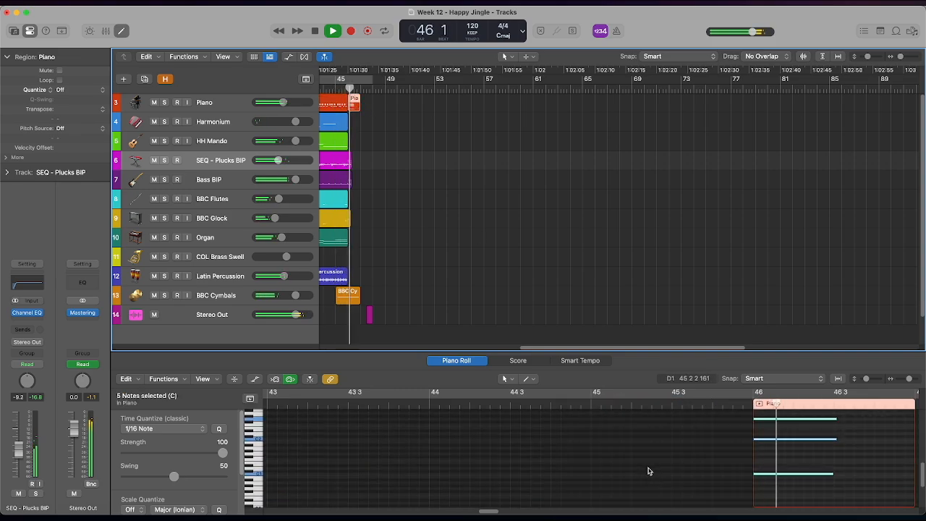
scroll(648, 470, "up", 1)
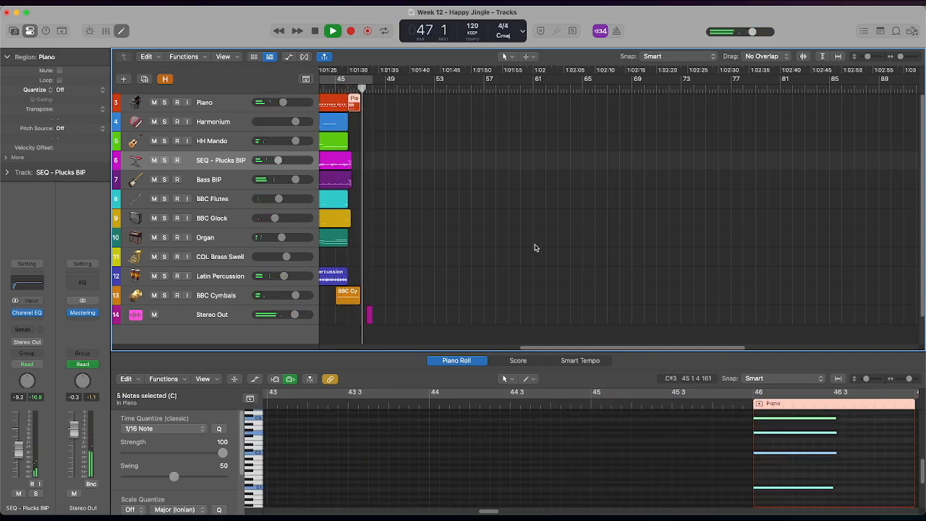